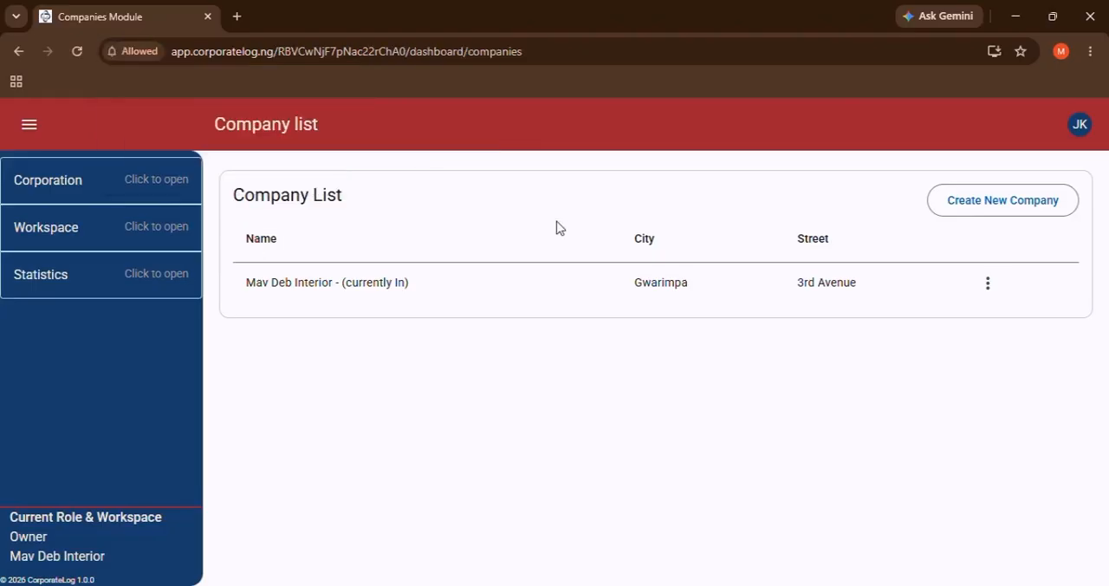
Open the Mav Deb Interior company and choose to use inventory in its auto configuration.
left_click(569, 288)
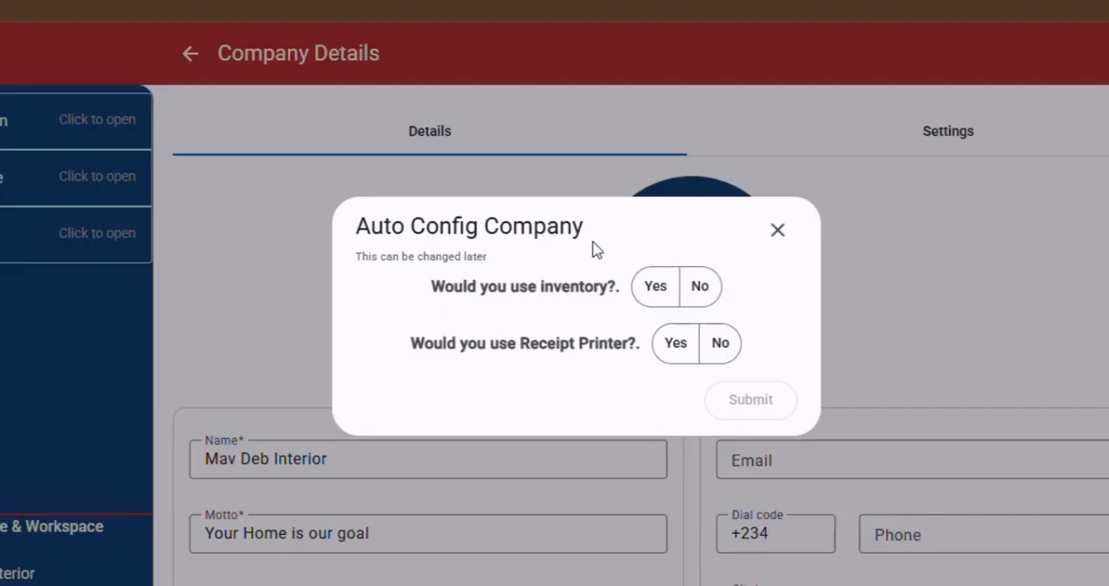
left_click(655, 288)
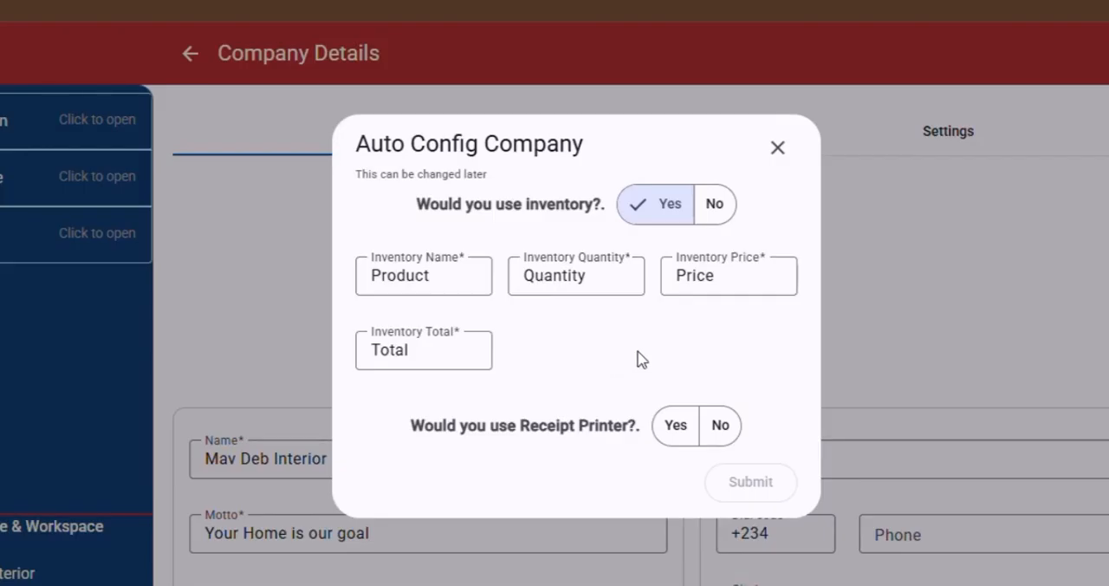
left_click(714, 207)
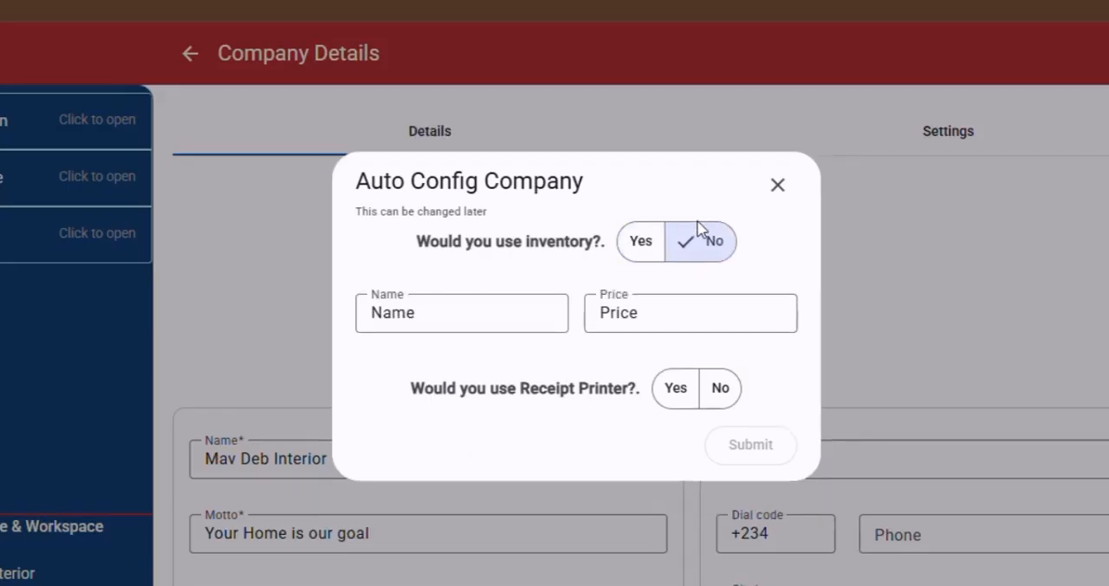
left_click(646, 253)
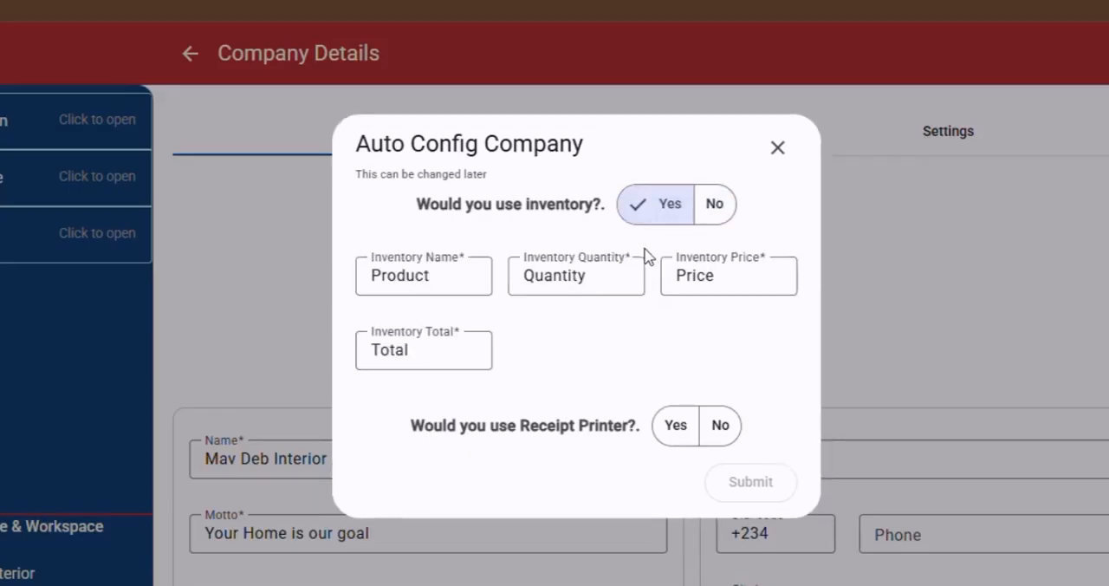
Rename the inventory quantity label to Qty in the auto configuration.
left_click(555, 284)
double_click(557, 284)
type("Qty")
left_click(656, 360)
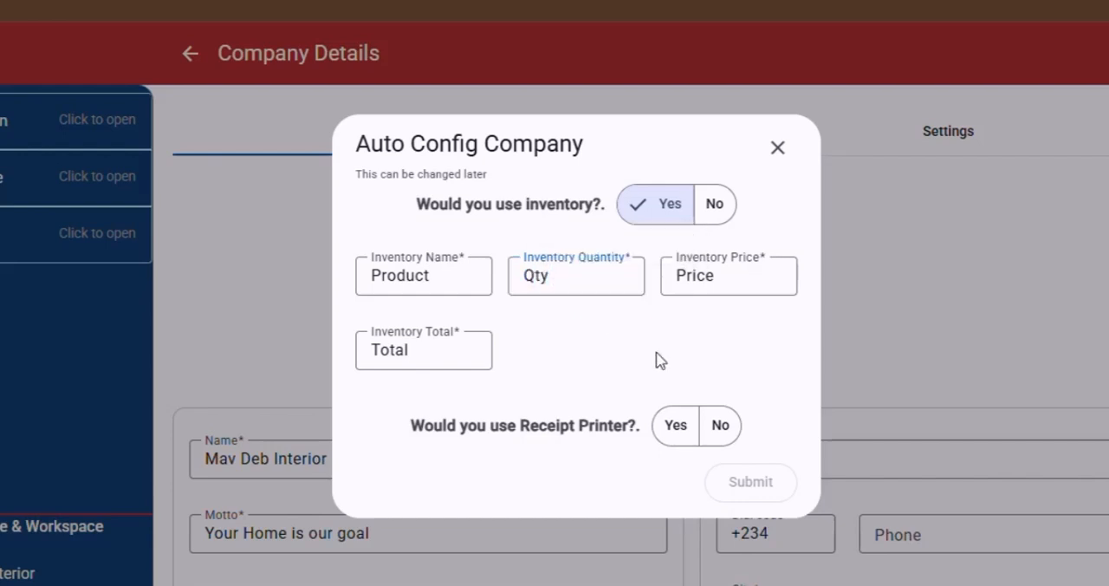
Enable the receipt printer with 80mm paper size and submit the company's auto configuration.
left_click(674, 428)
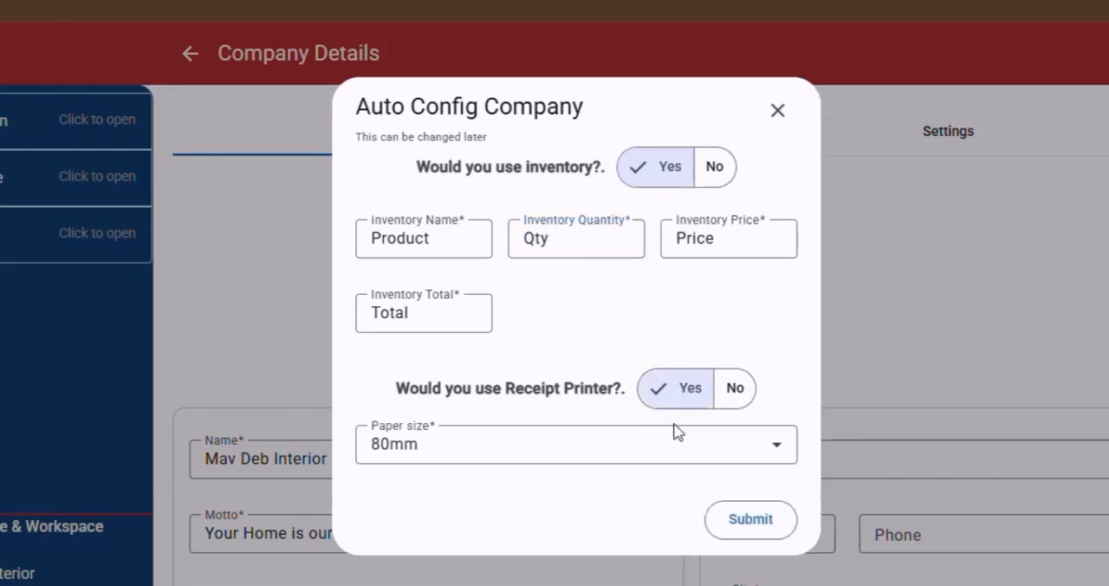
left_click(527, 449)
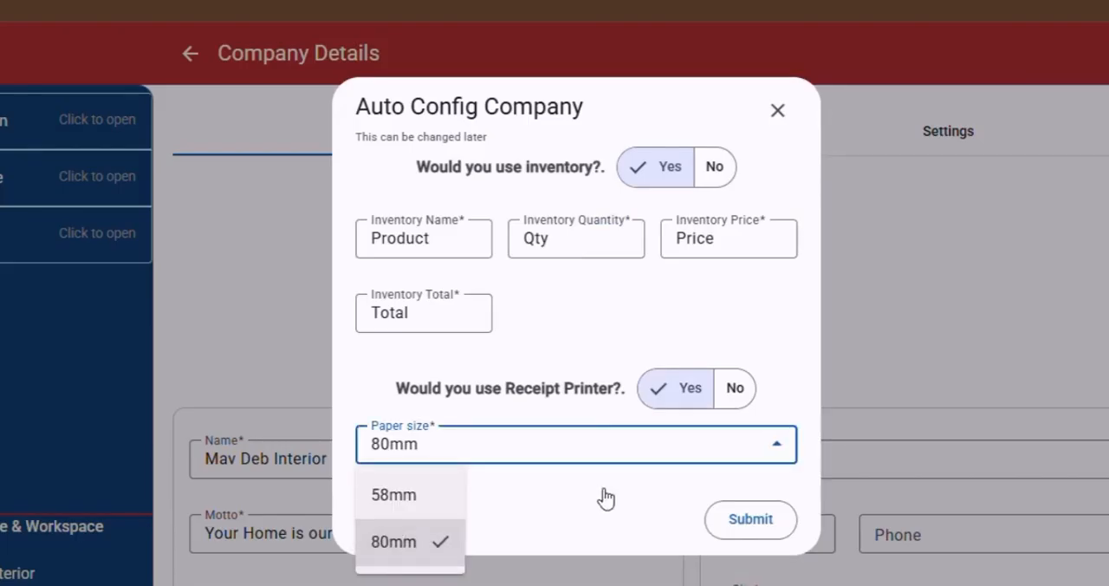
left_click(718, 526)
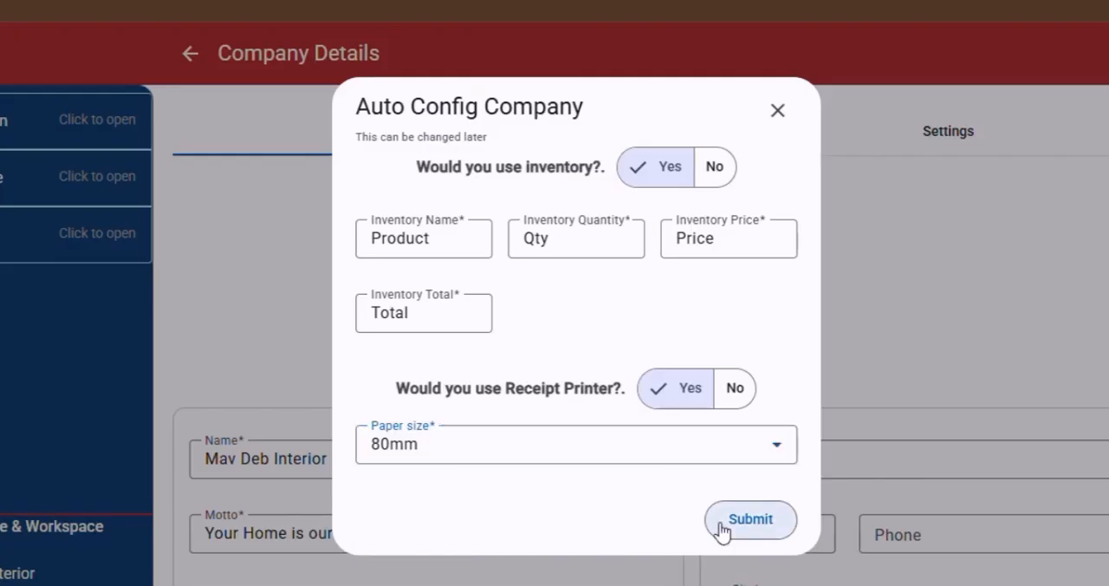
left_click(719, 523)
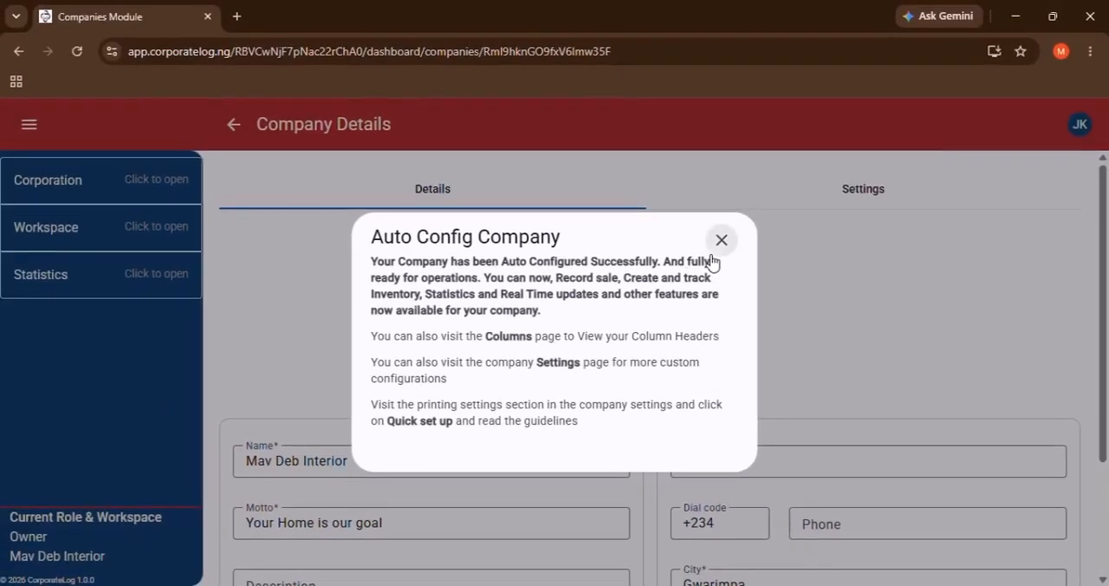
left_click(714, 253)
Go to the workspace's inventory and start creating a new item.
left_click(118, 238)
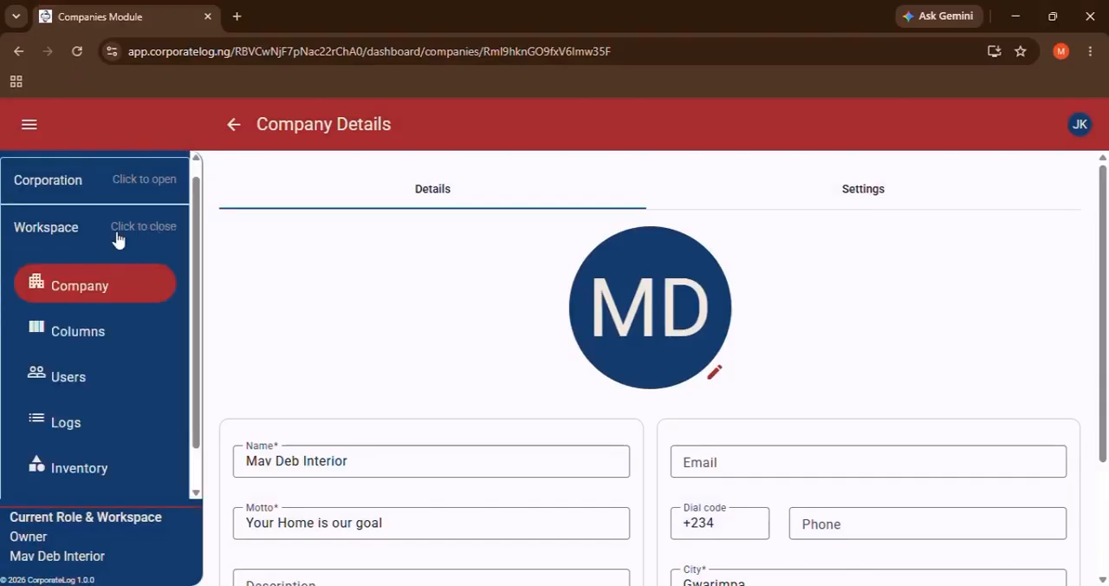
scroll(118, 239, "down", 1)
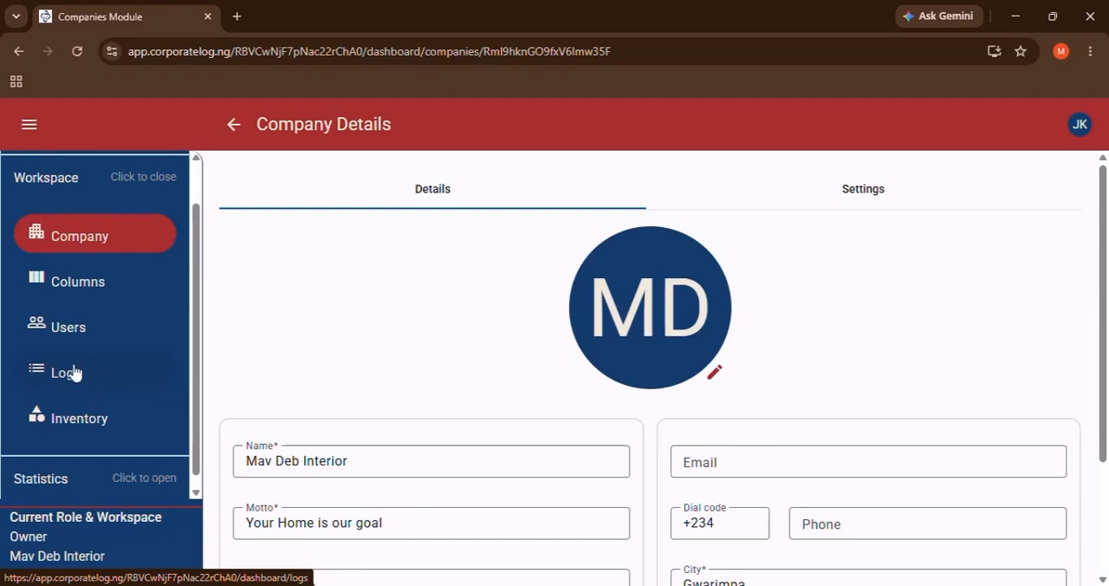
left_click(82, 431)
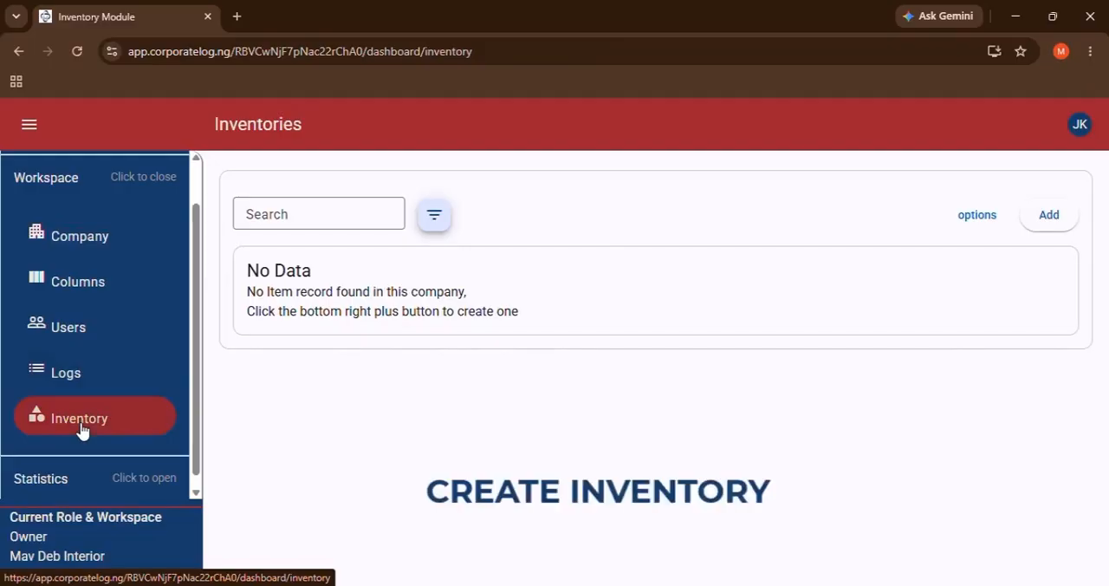
left_click(960, 216)
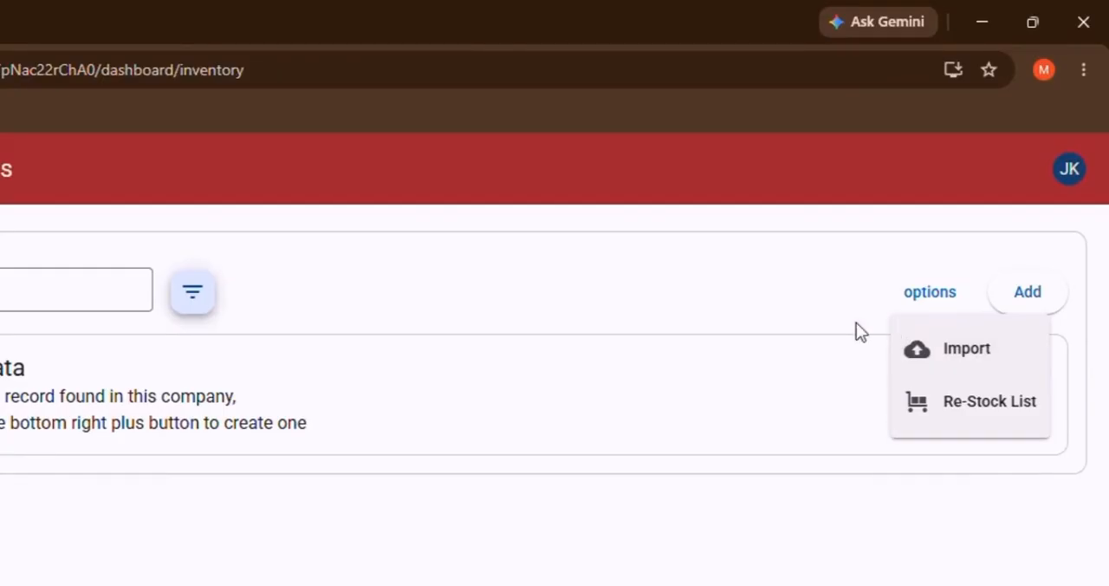
left_click(1028, 292)
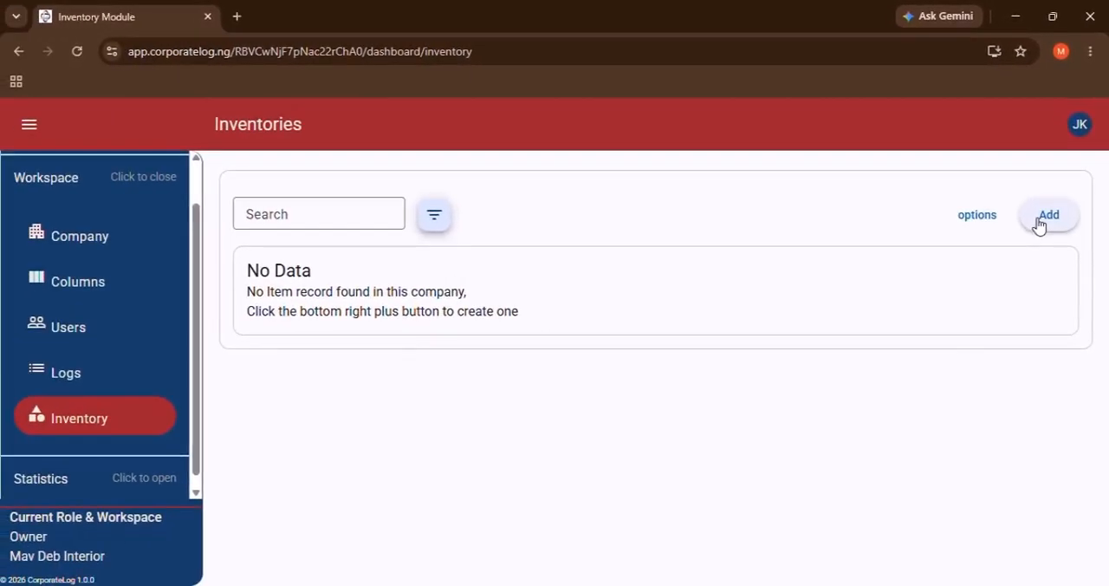
left_click(1040, 224)
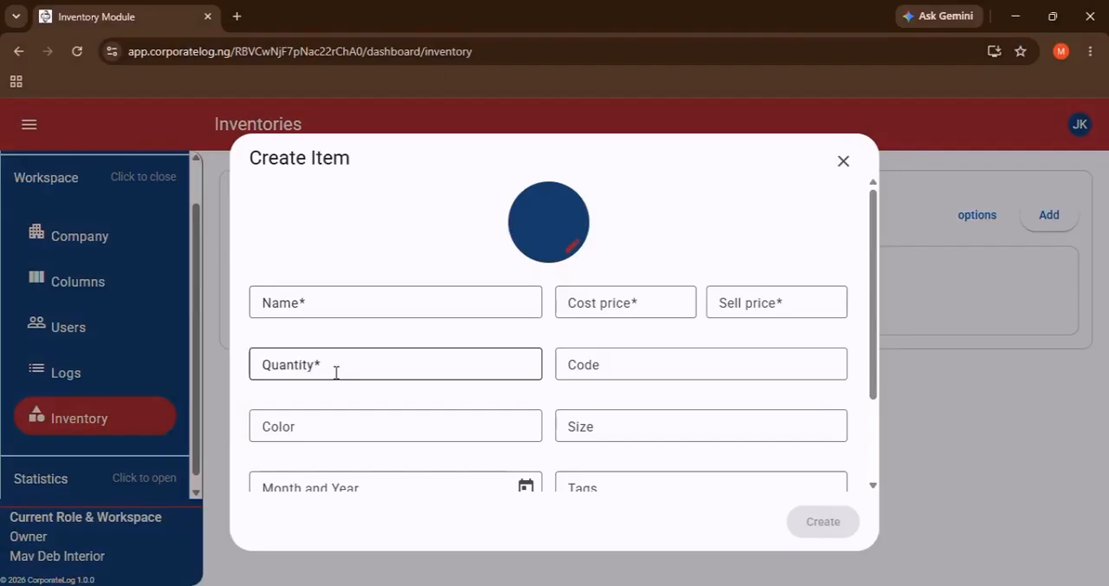
scroll(650, 357, "down", 1)
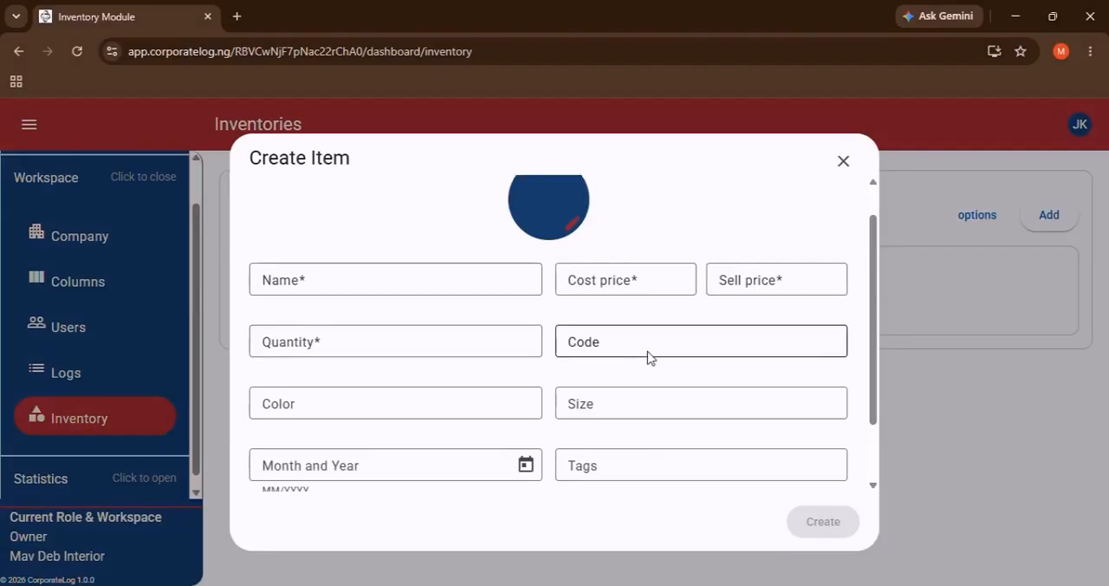
scroll(650, 357, "up", 1)
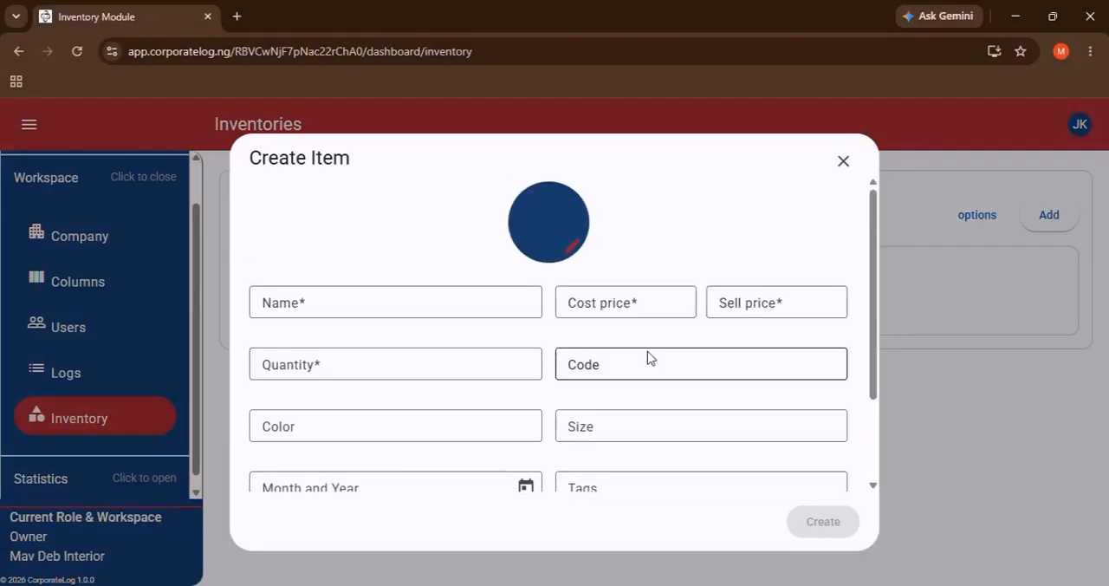
Name the new item Dulux Blue, with a cost price of 15000 and a sell price of 20000.
left_click(529, 302)
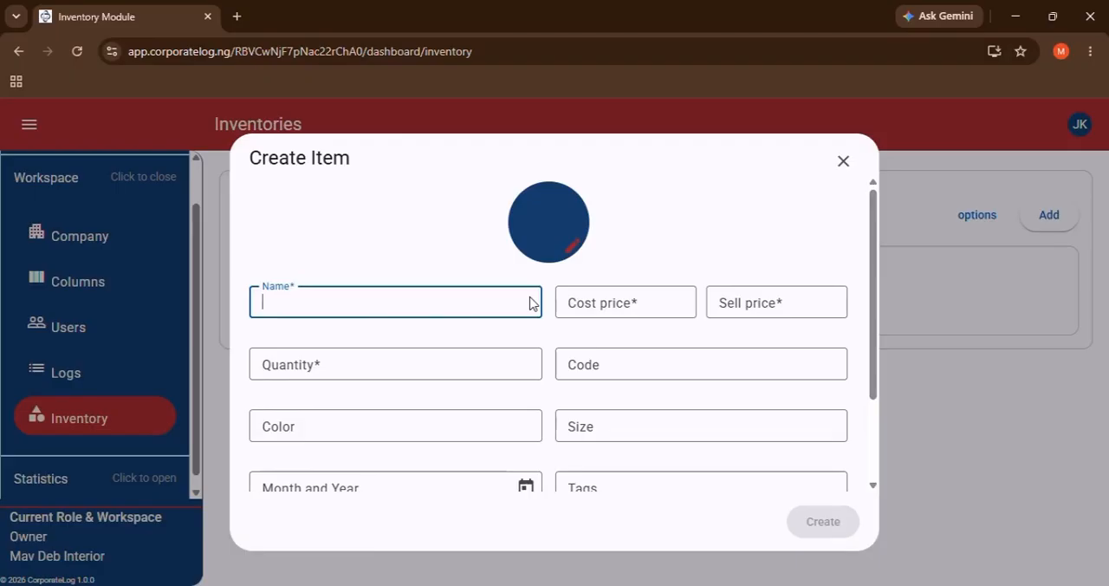
type("Dulux")
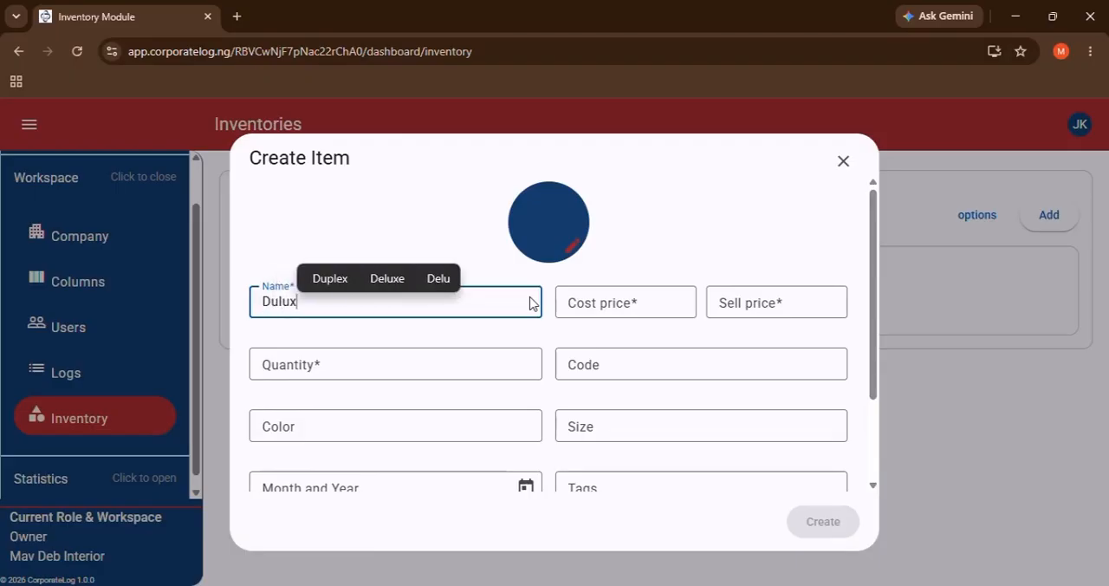
type(" Blue")
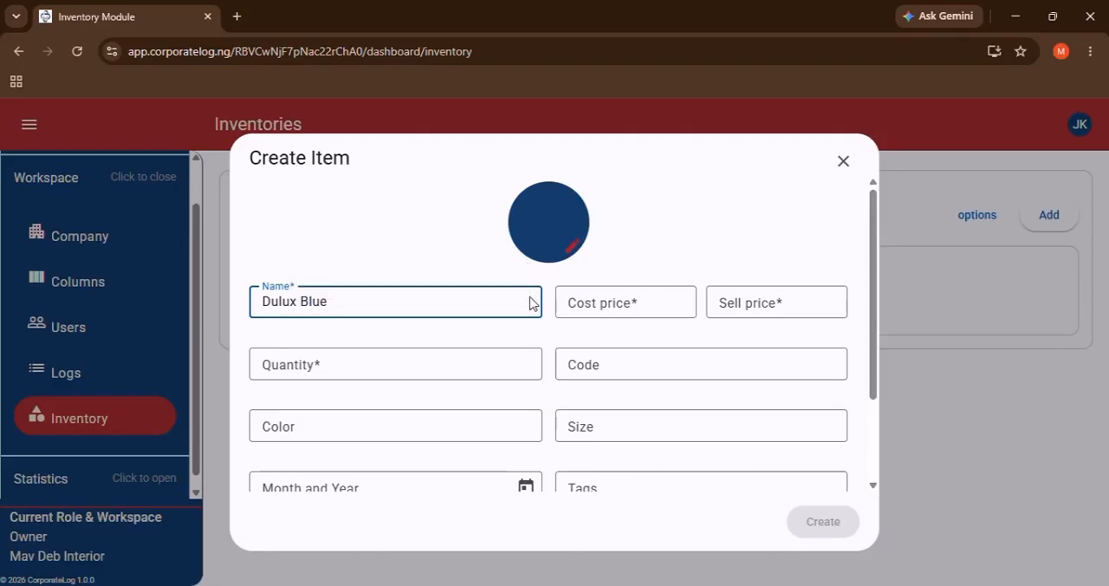
key("Tab")
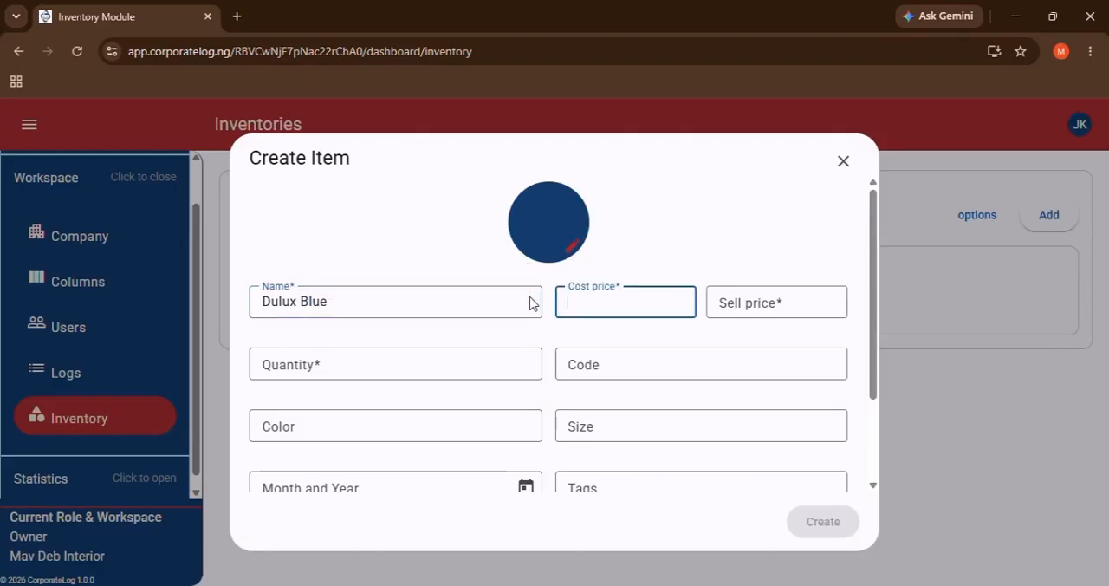
type("15000")
key("Tab")
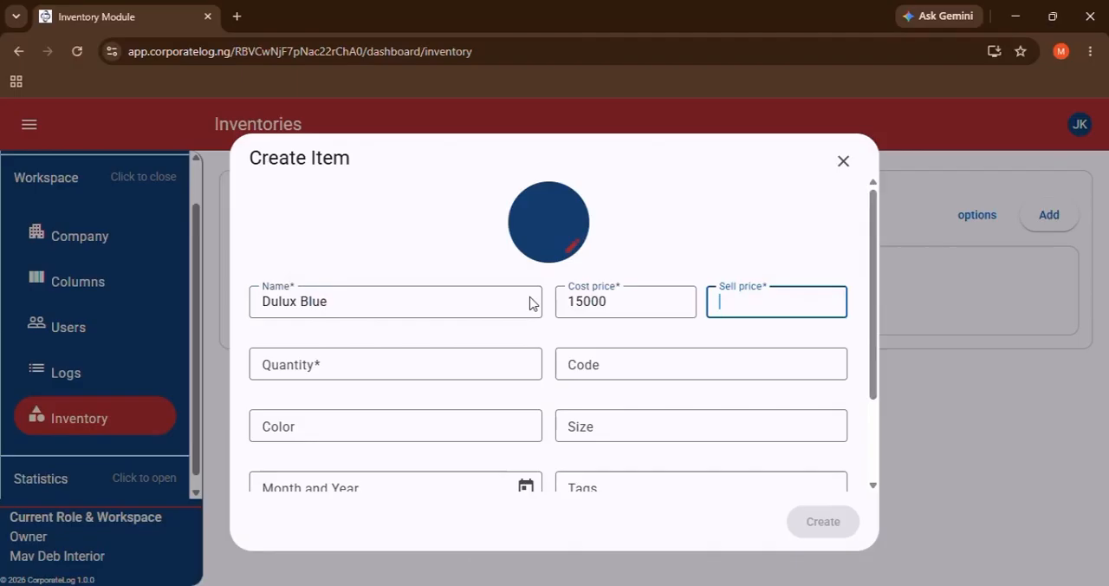
type("20000")
key("Tab")
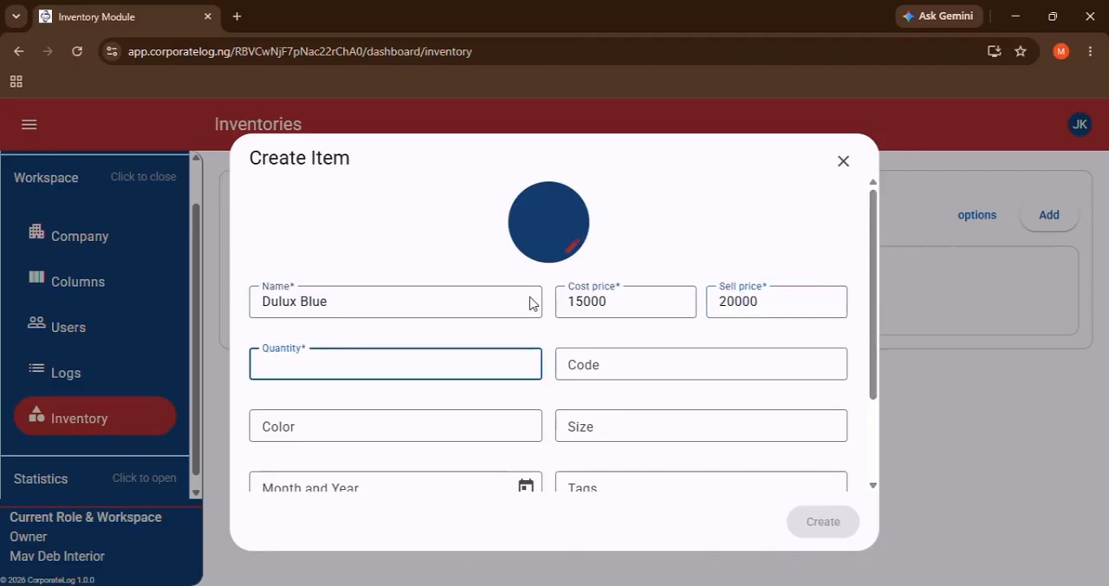
type("50")
key("Tab")
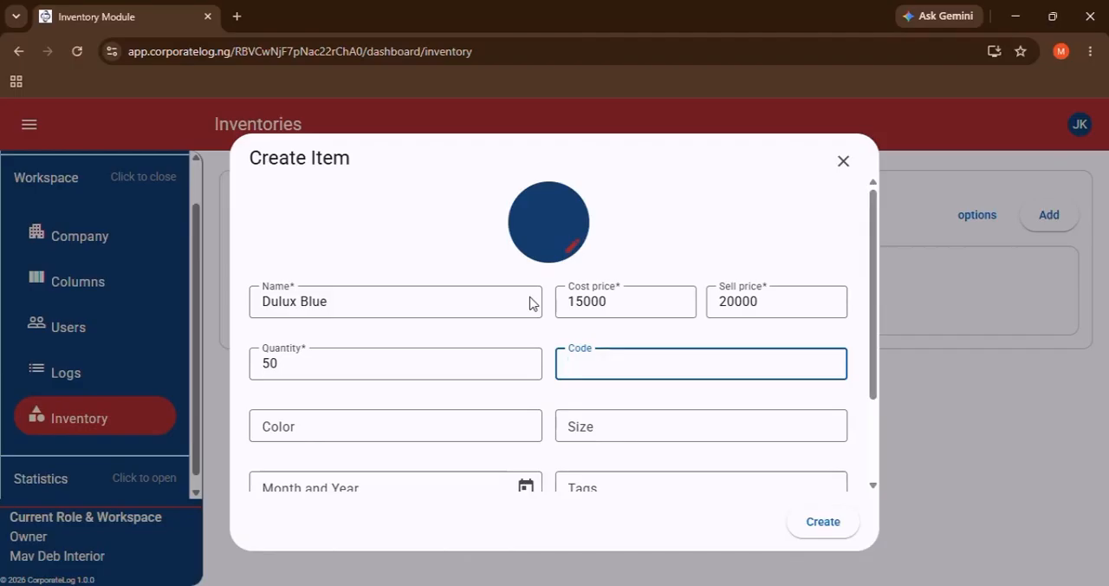
type("4891001104011")
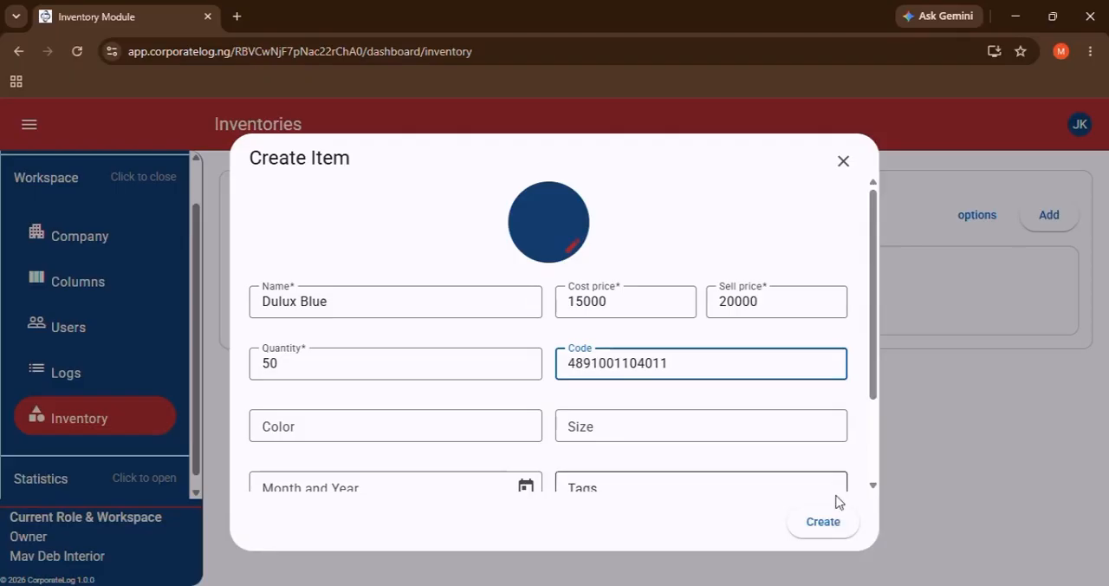
left_click(836, 521)
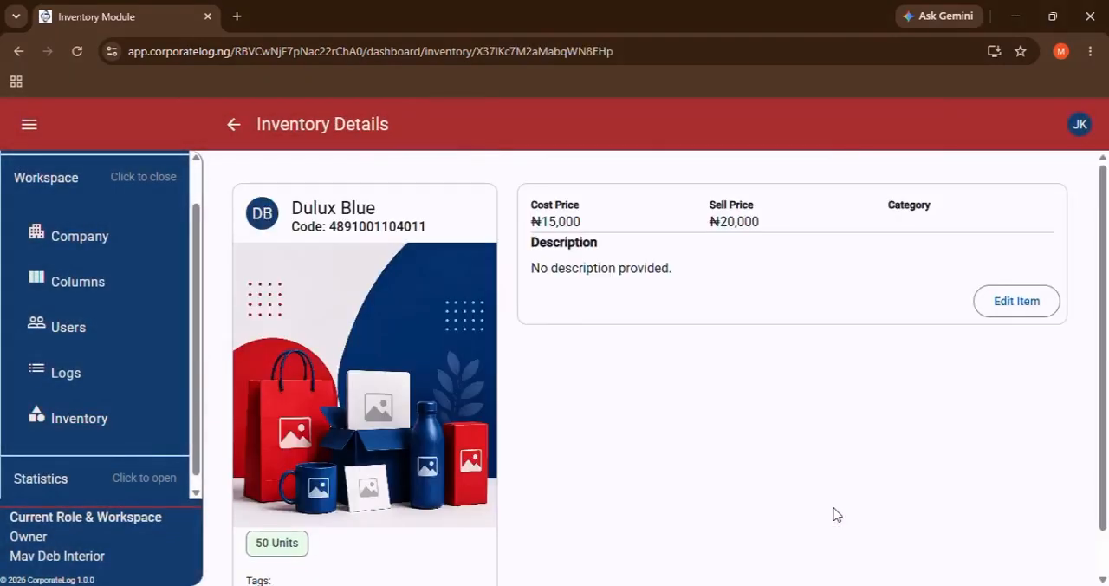
scroll(616, 490, "down", 1)
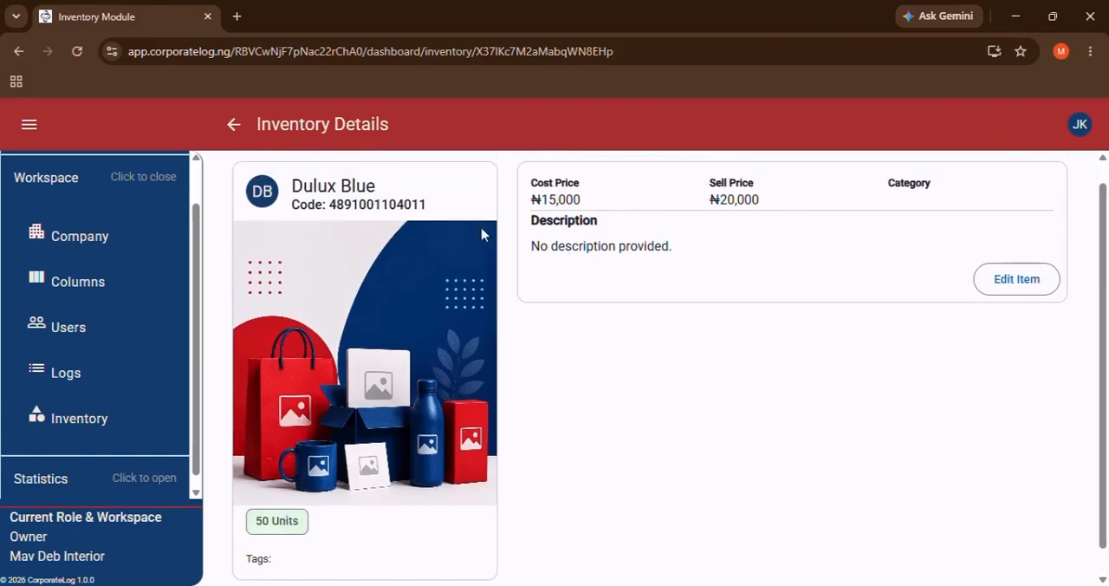
left_click(234, 124)
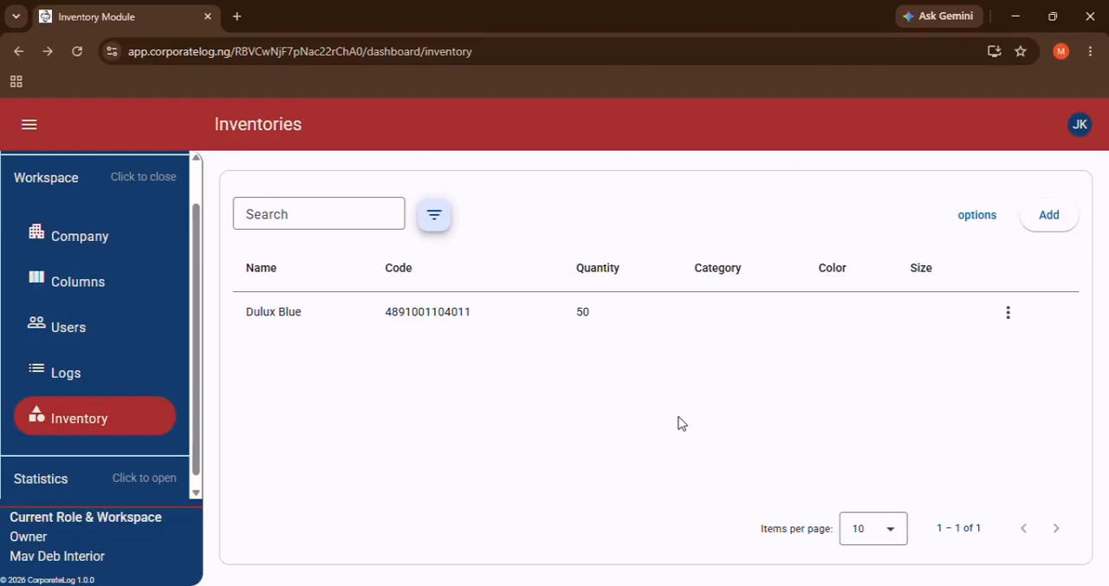
Add the categories Satin and Emotion to the company's inventory settings and save them.
left_click(122, 246)
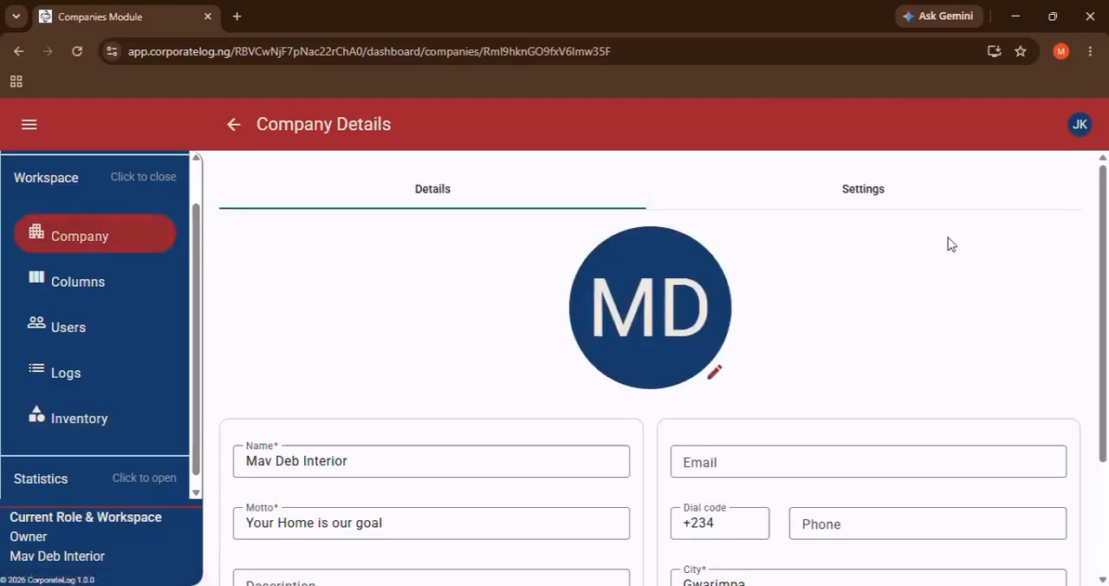
left_click(893, 206)
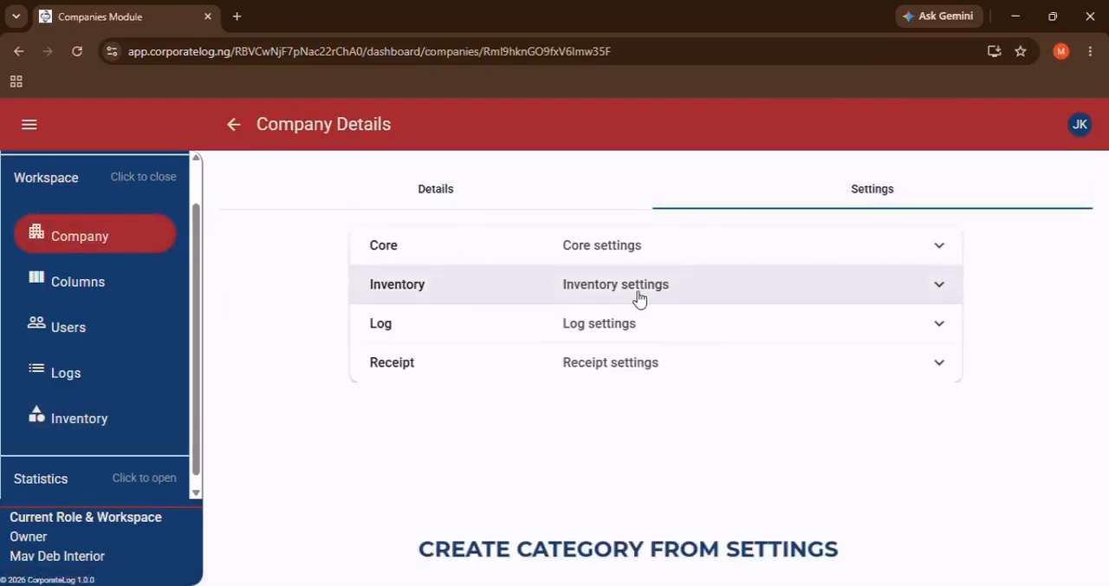
left_click(638, 297)
scroll(598, 346, "down", 1)
left_click(547, 401)
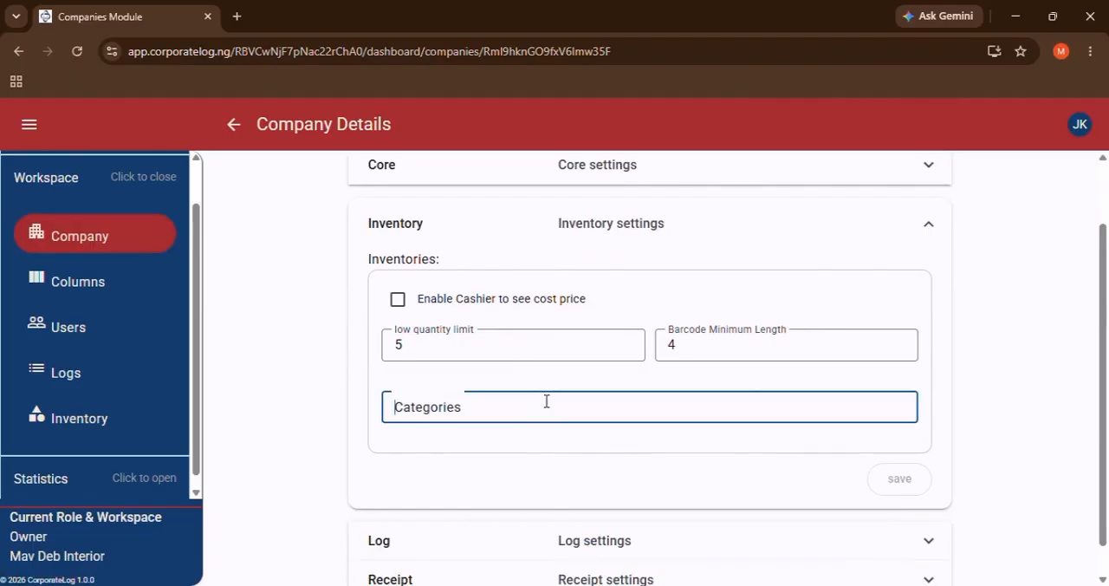
type("S")
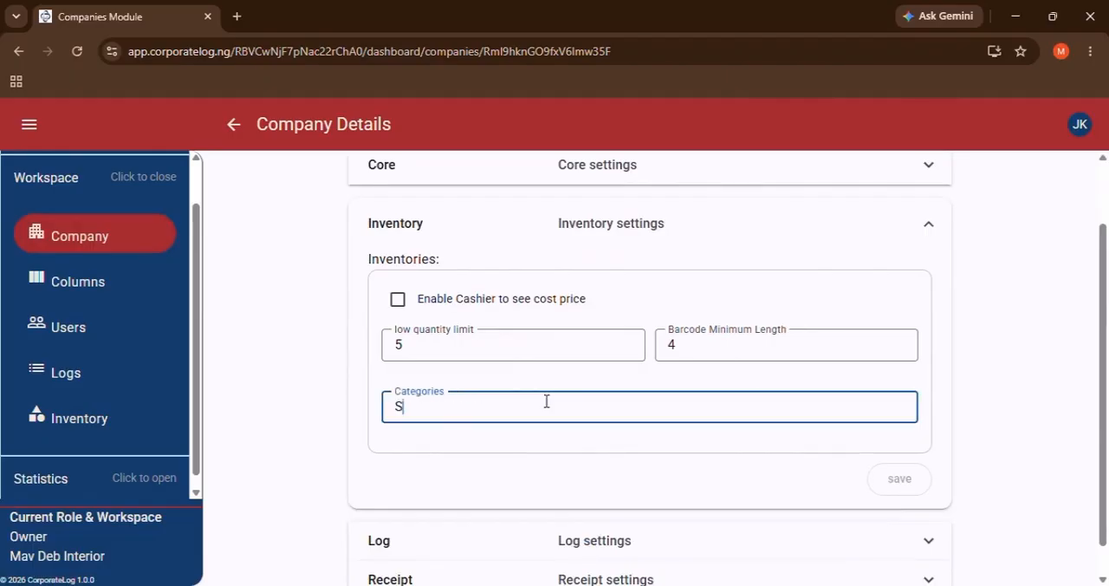
type("atin")
key("Return")
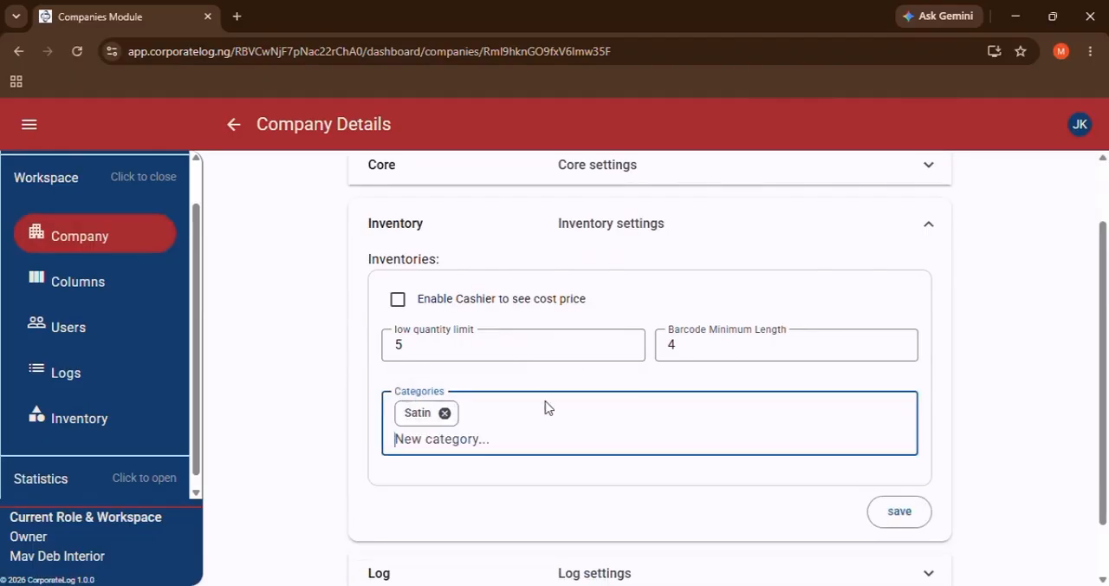
type("Emotion")
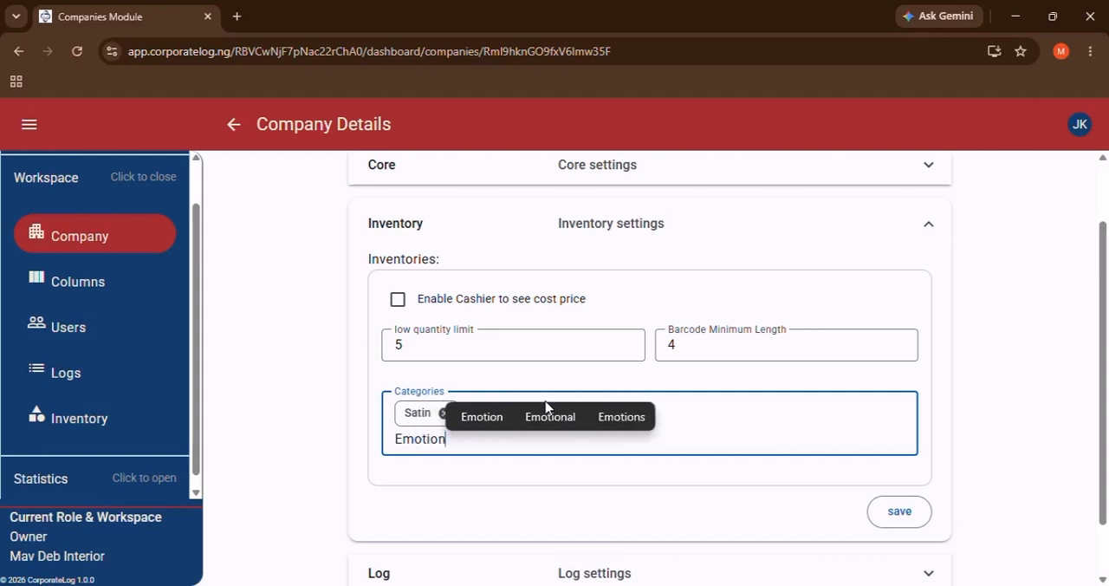
key("Return")
left_click(898, 511)
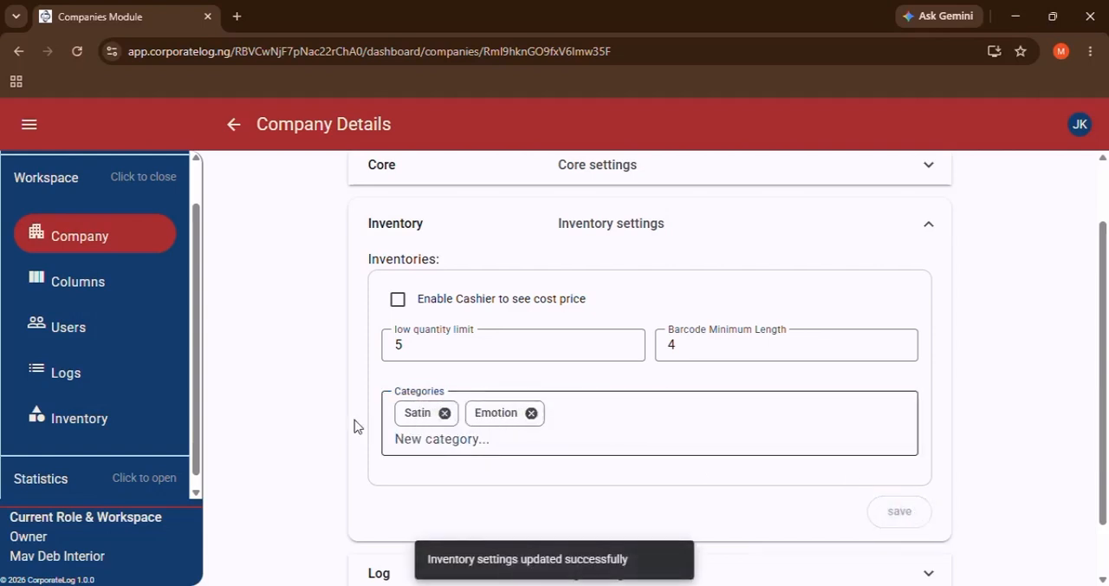
Return to the inventory and clone the Dulux Blue item into the Emotion category.
left_click(96, 421)
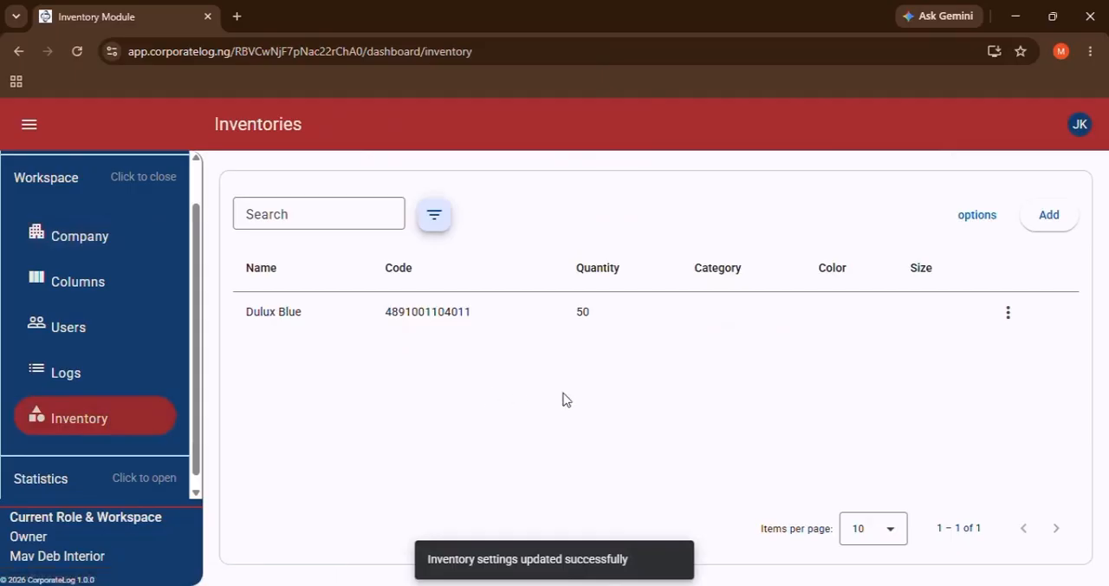
left_click(1007, 312)
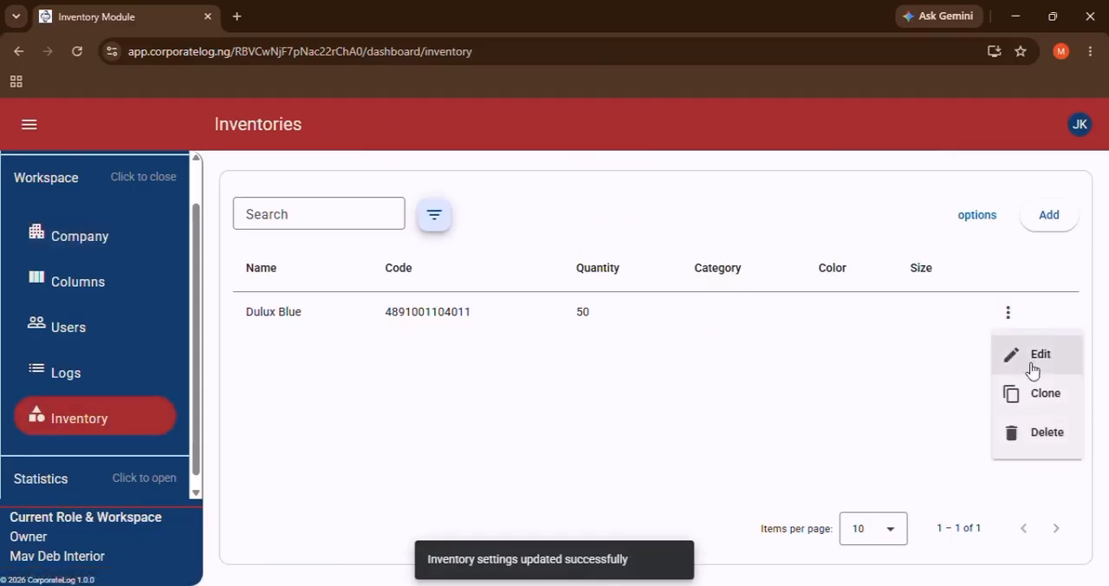
left_click(1043, 393)
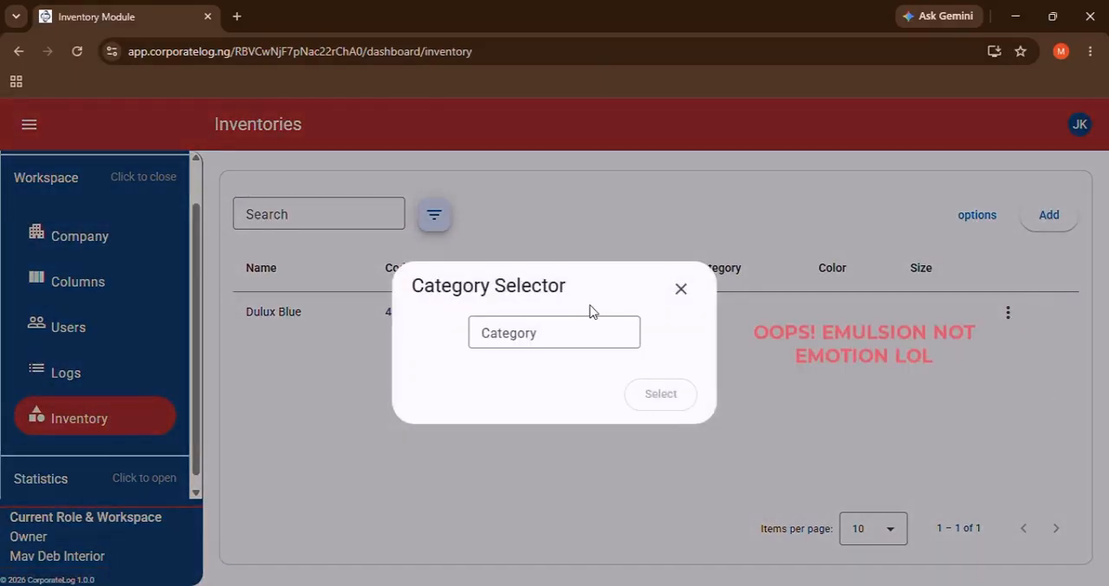
left_click(549, 343)
left_click(552, 417)
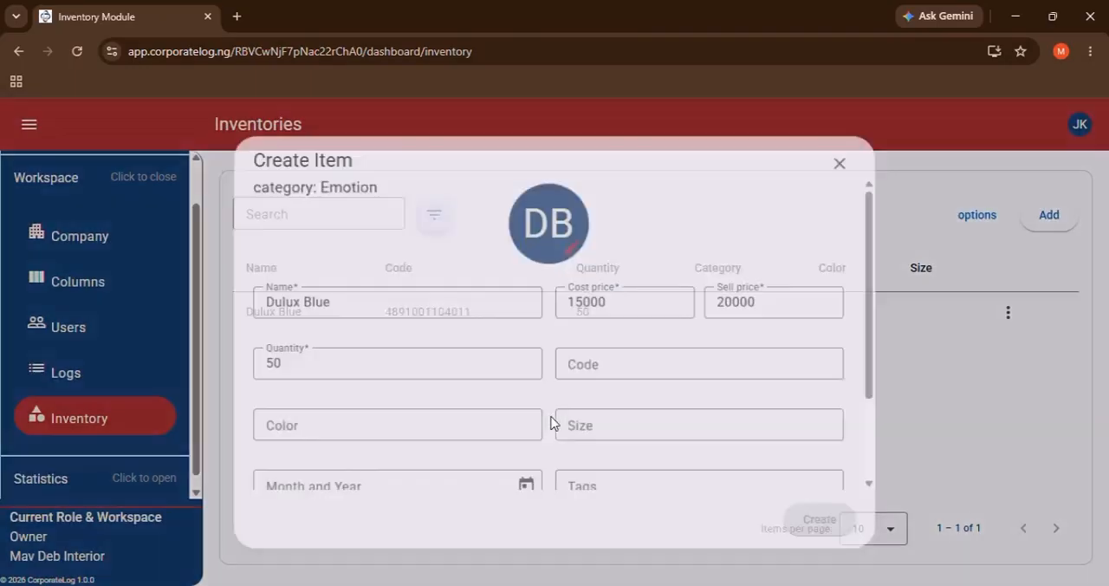
Name the cloned item Dulux Pink, with a cost price of 10000 and a sell price of 15000.
left_click(312, 302)
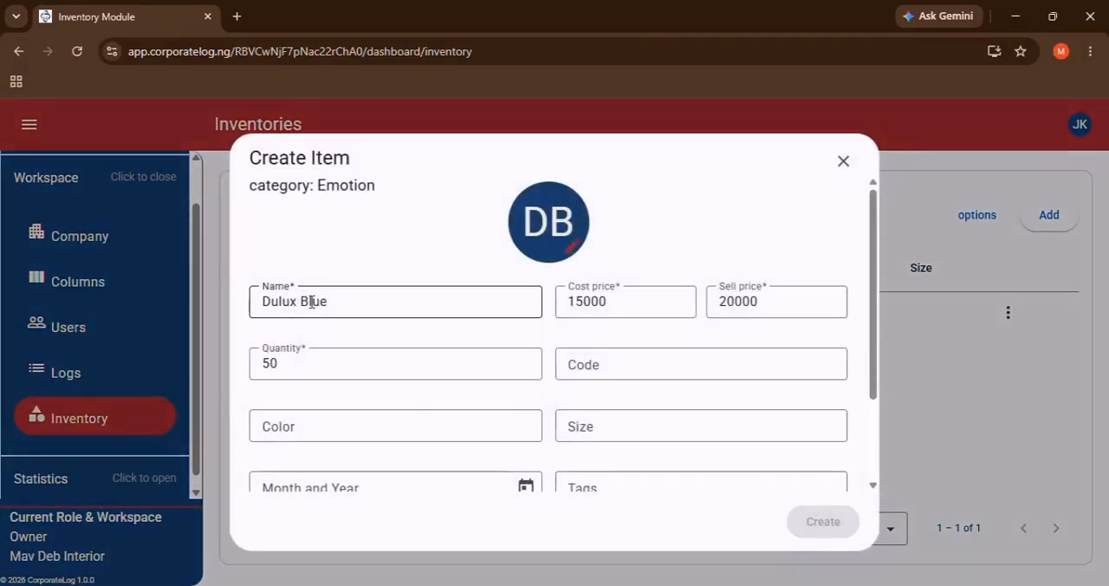
double_click(312, 301)
type("Pink")
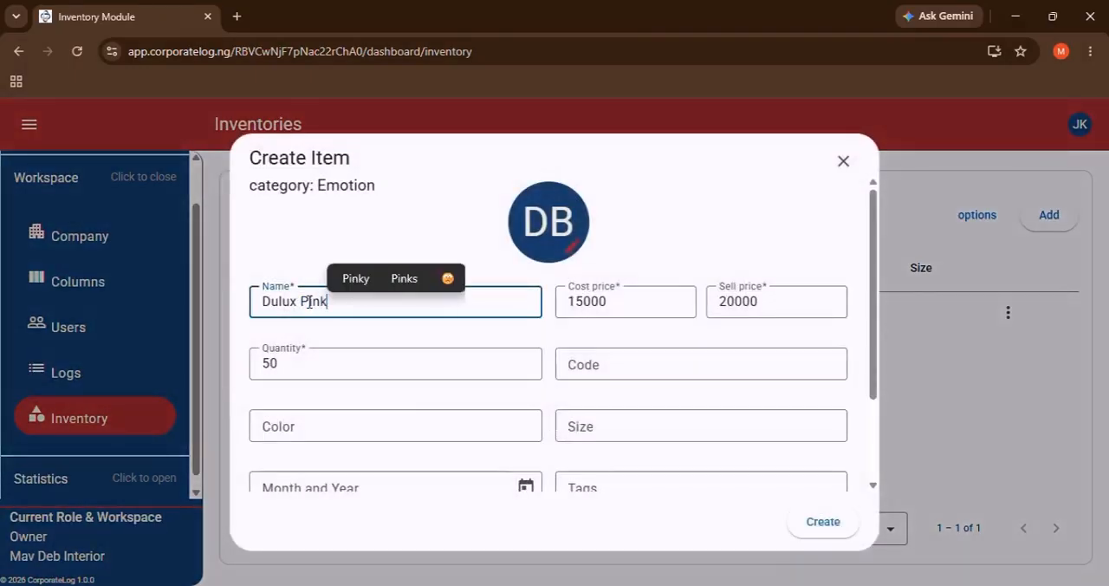
key("Tab")
type("1")
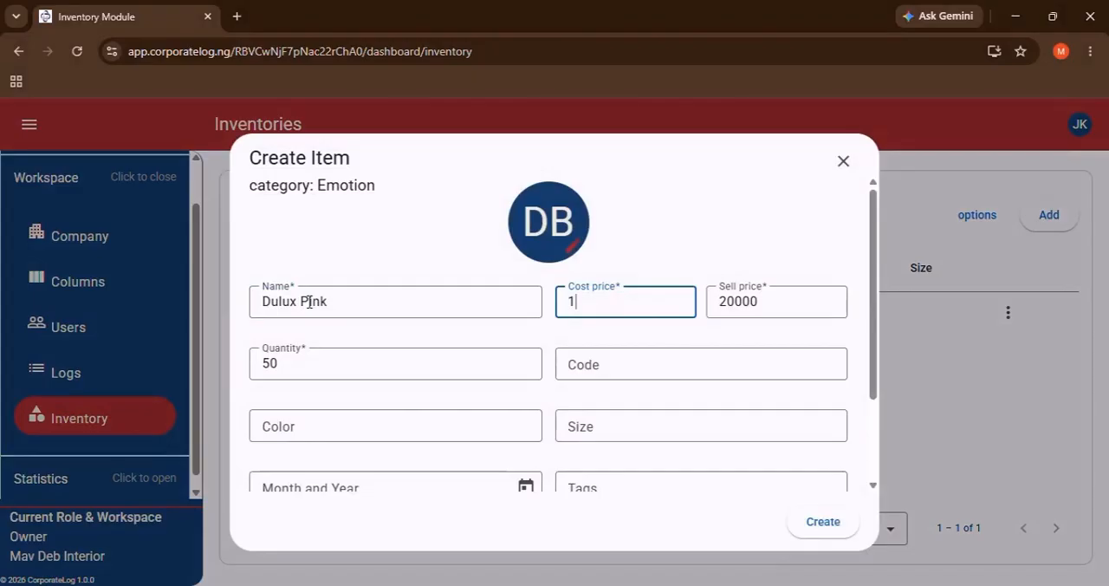
type("0000")
key("Tab")
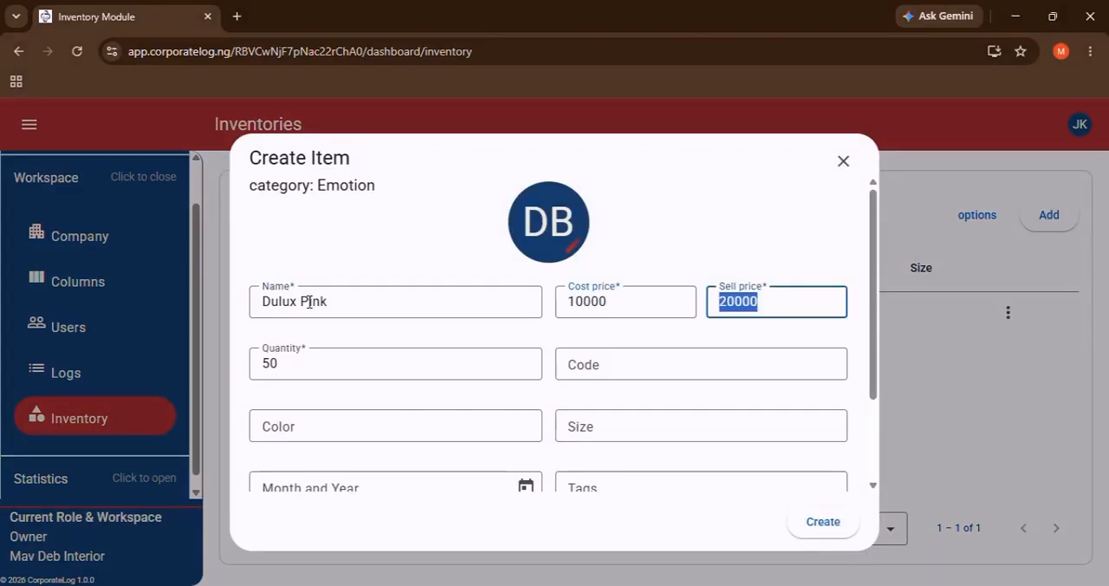
type("15000")
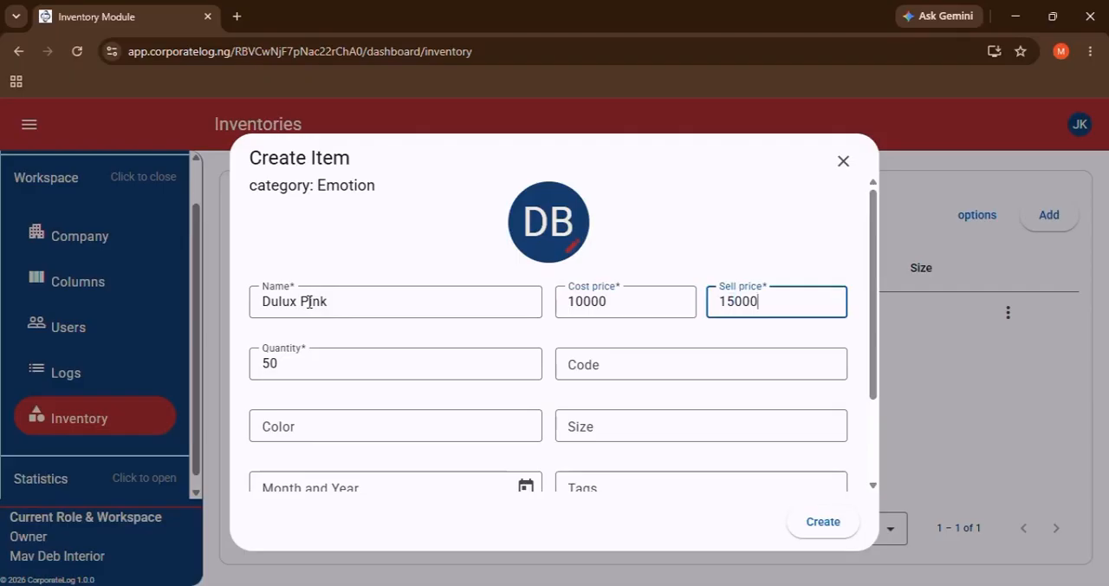
left_click(337, 363)
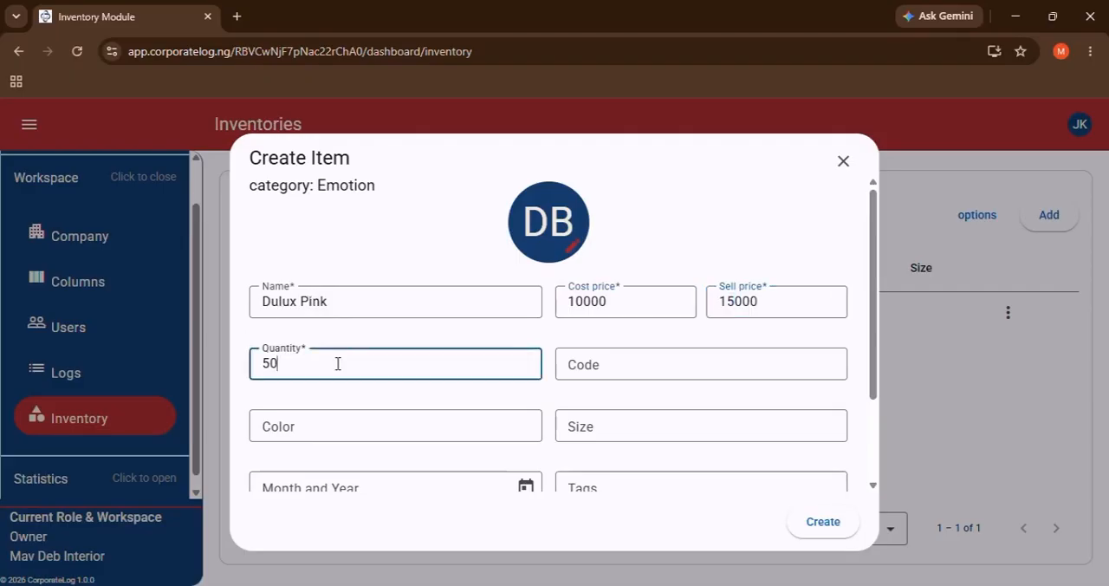
left_click(687, 362)
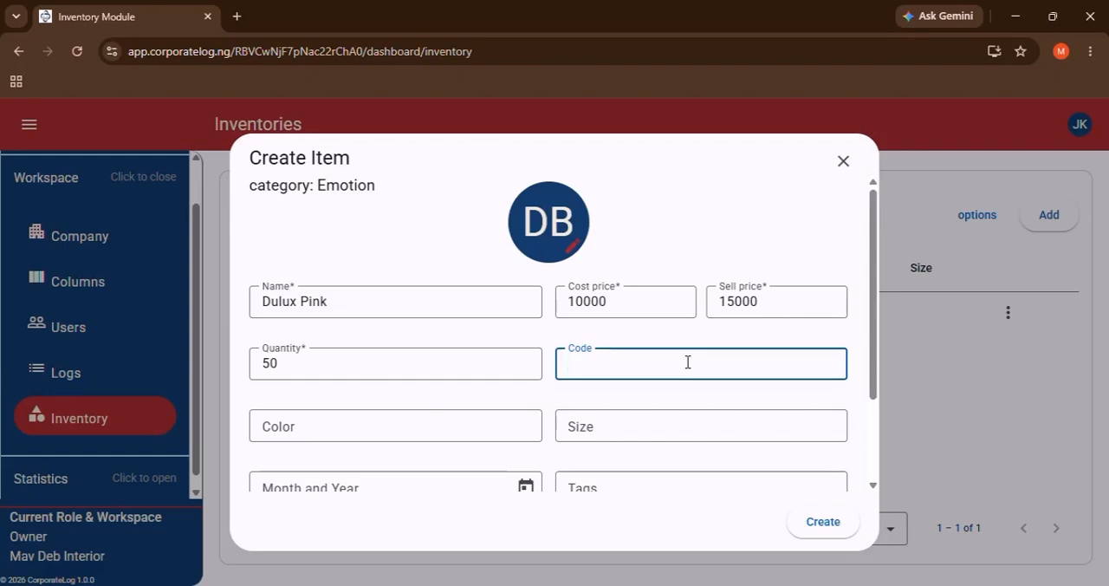
type("4894947007859")
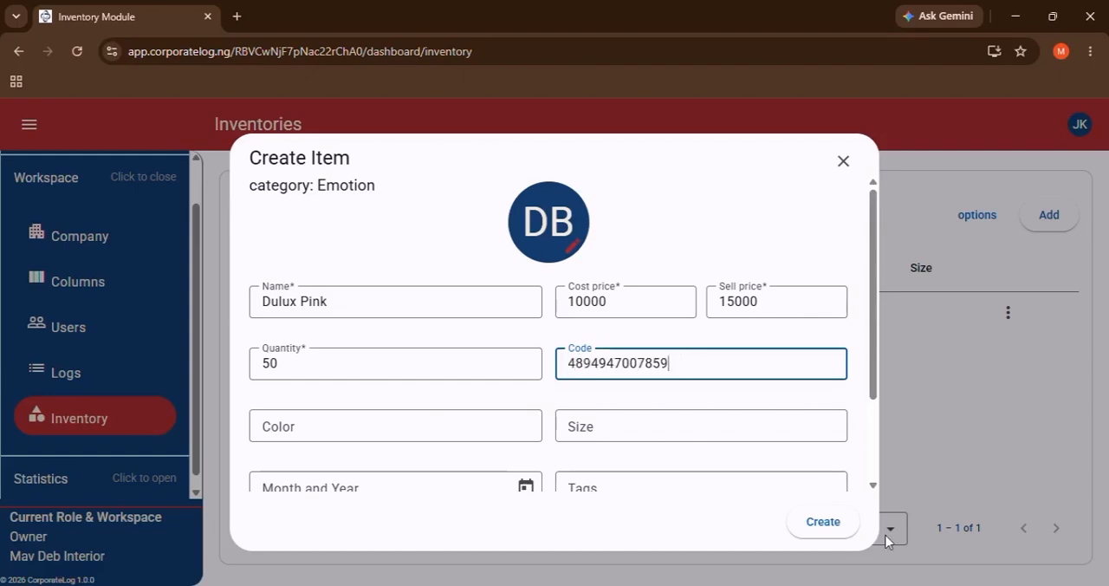
left_click(824, 523)
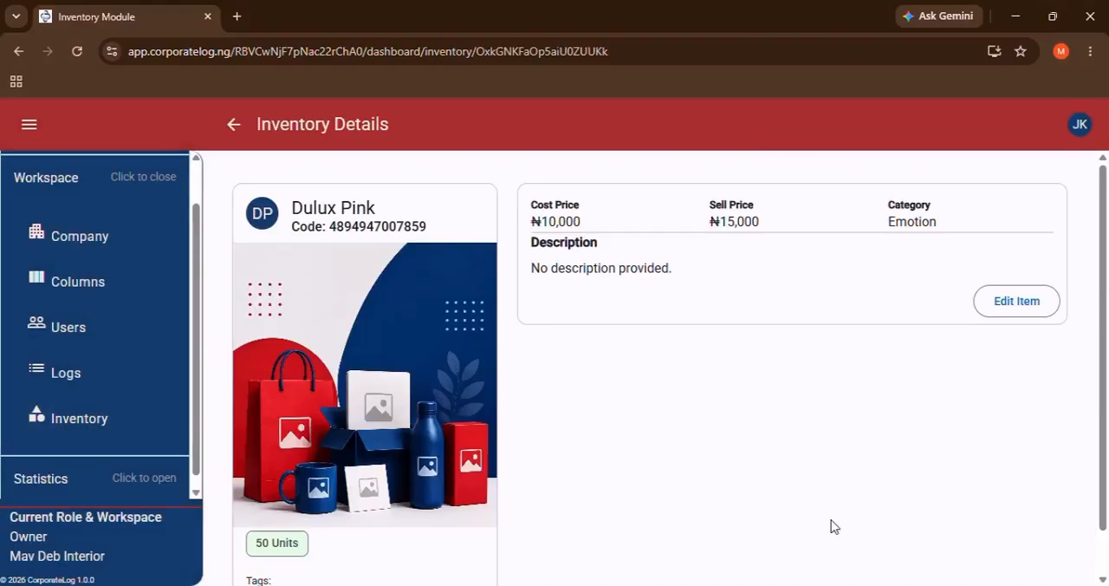
Edit Dulux Pink to set its month and year to 08/2031, save the update and return to the inventory list.
scroll(875, 392, "down", 1)
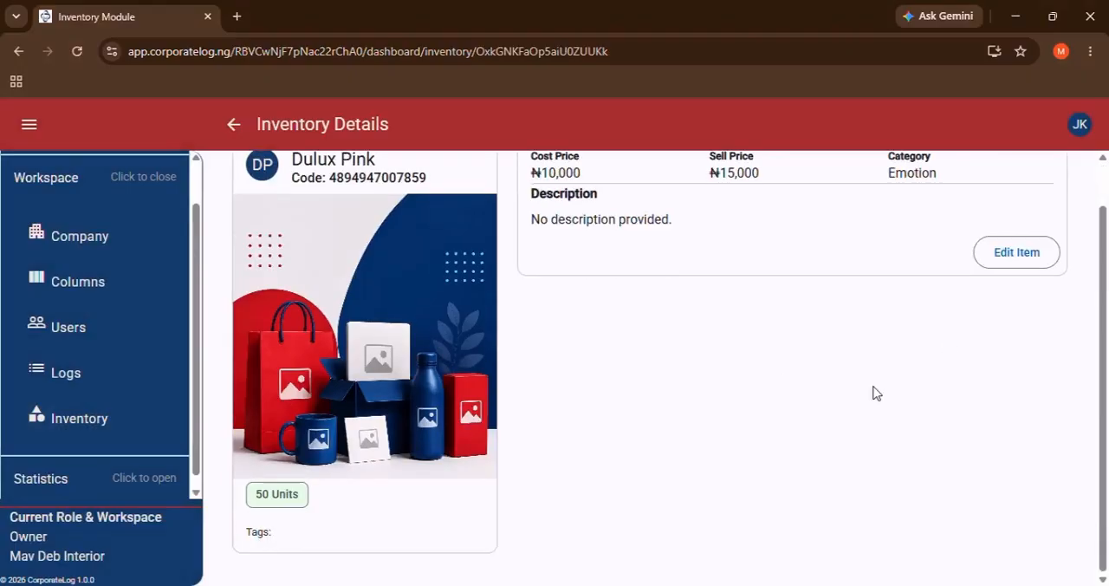
left_click(1018, 252)
scroll(546, 405, "down", 1)
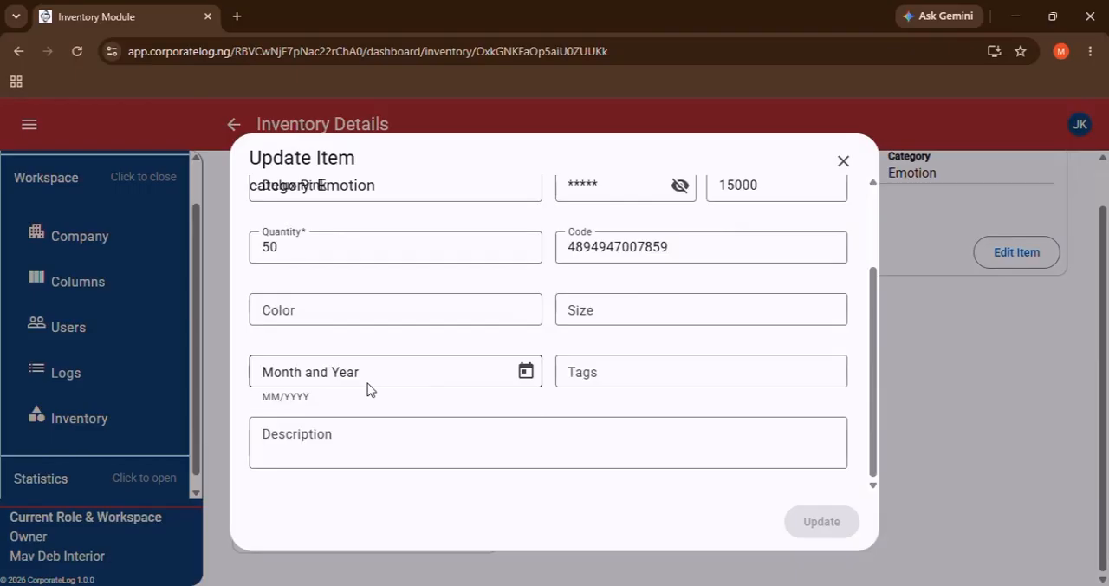
left_click(526, 370)
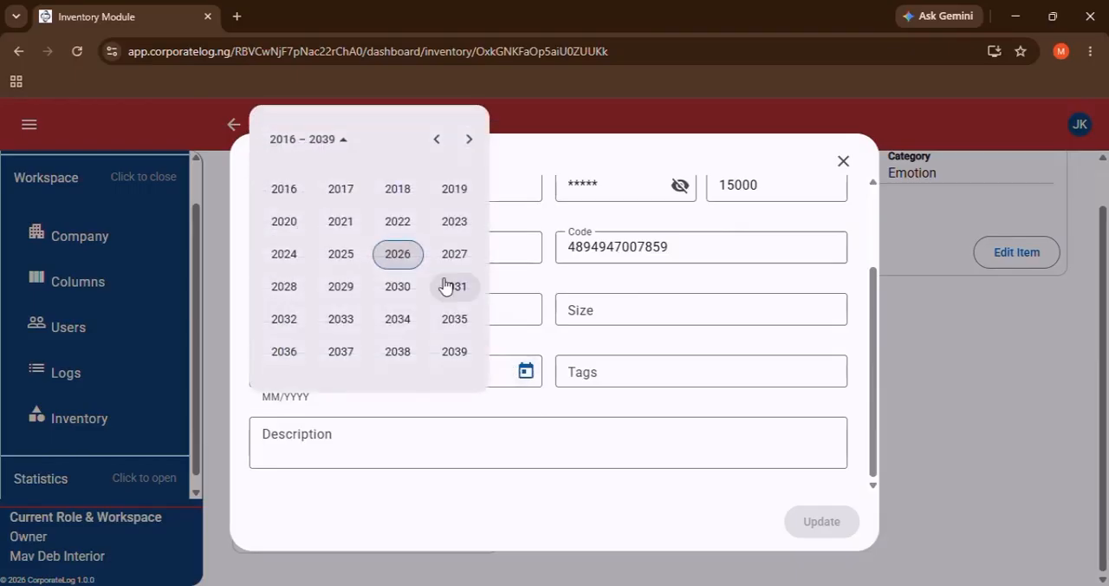
left_click(444, 286)
left_click(457, 260)
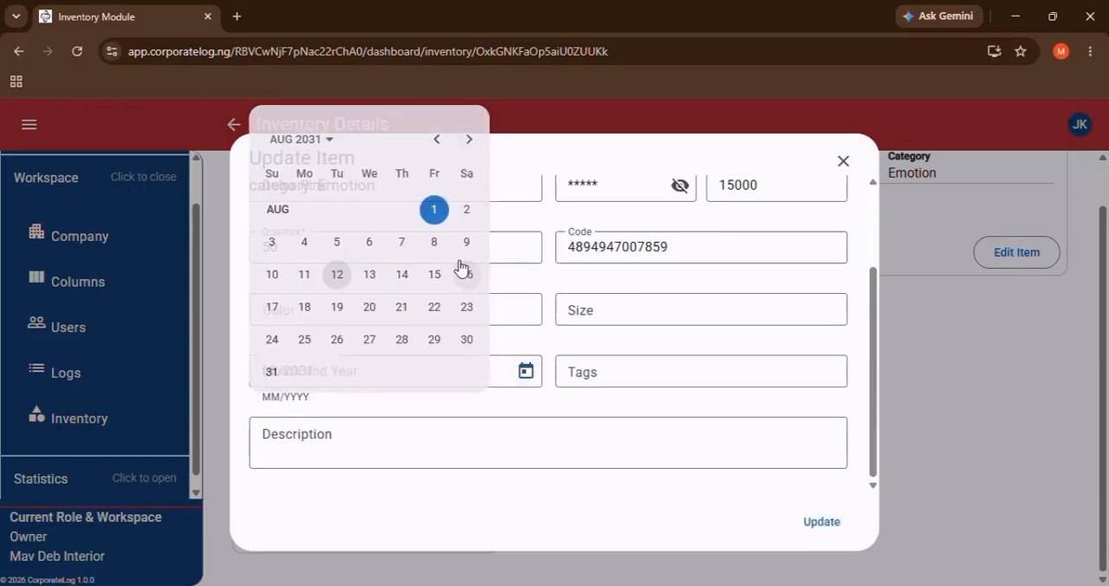
scroll(638, 405, "up", 1)
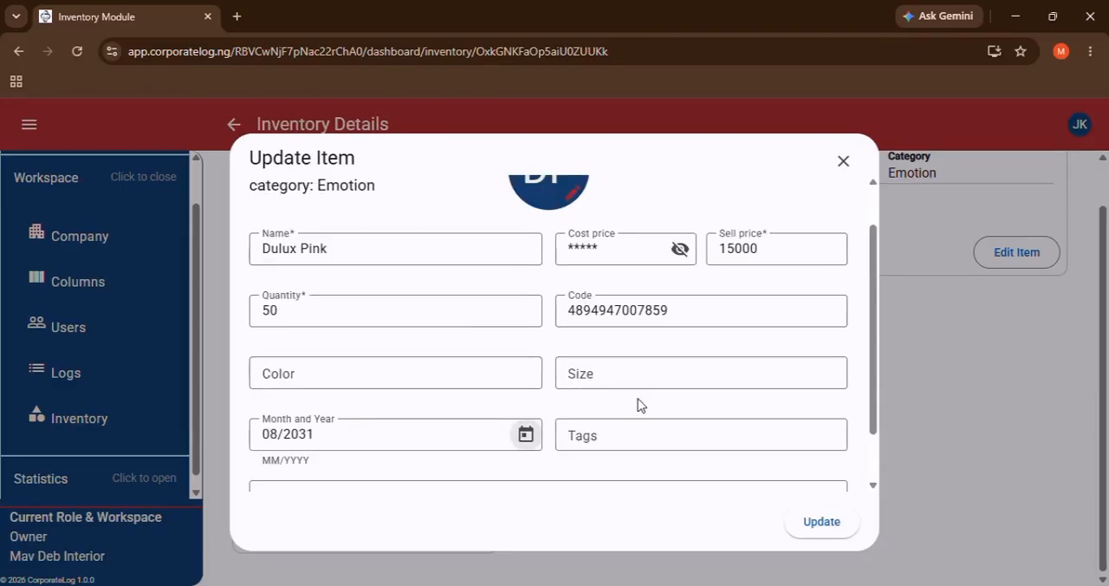
left_click(818, 522)
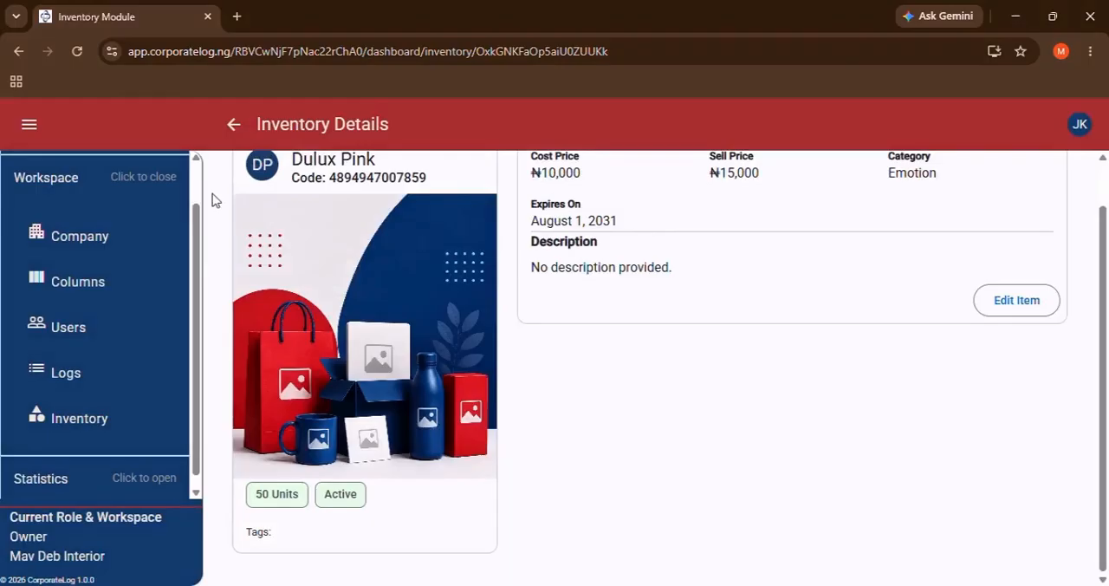
left_click(232, 126)
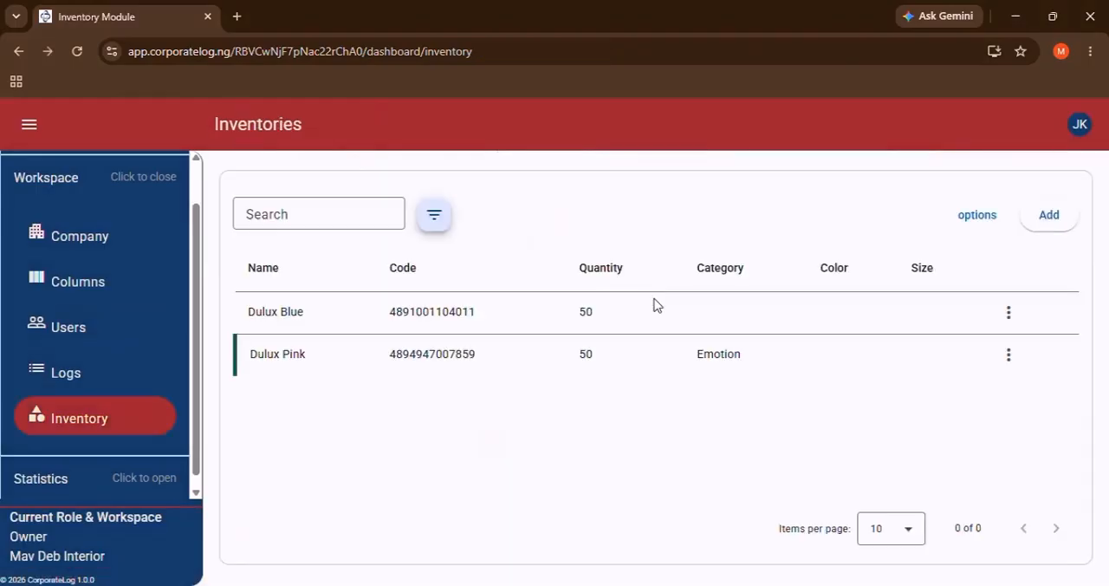
Create a new log in the workspace's log list with the name 12-Jul-2026.
left_click(94, 376)
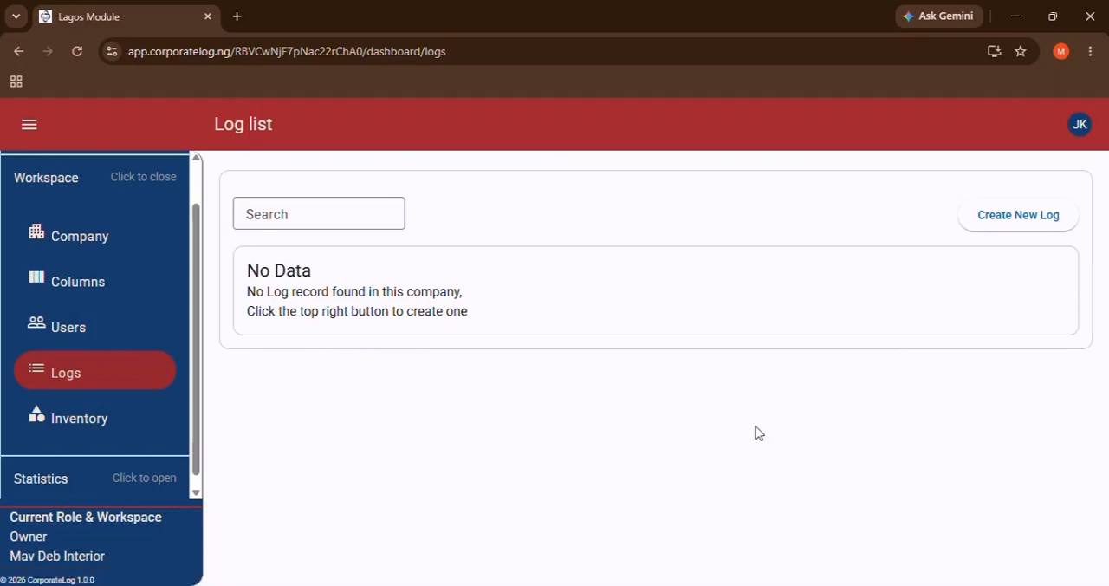
left_click(1007, 223)
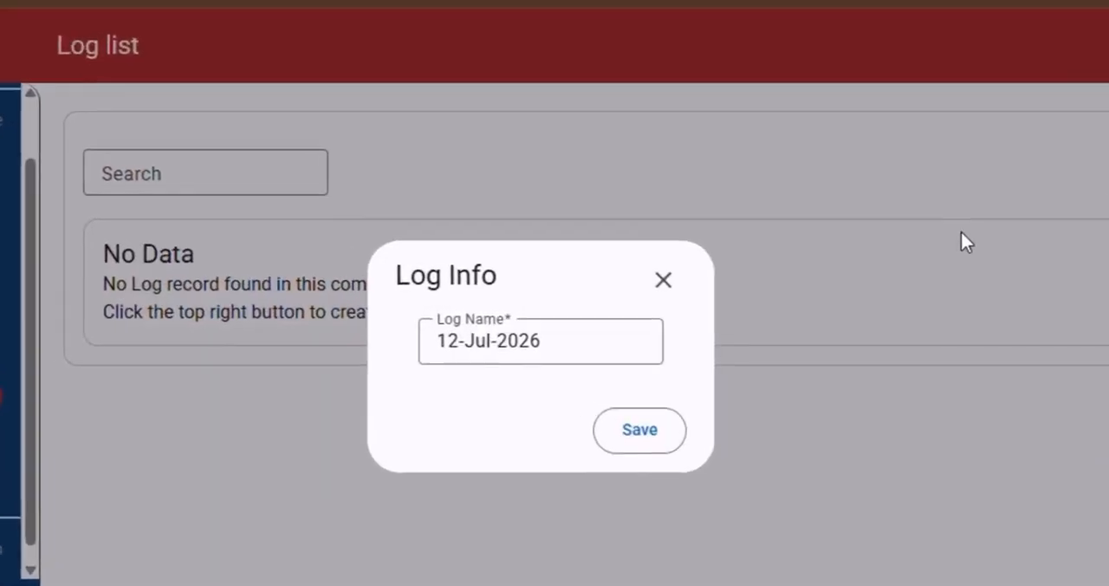
left_click(566, 343)
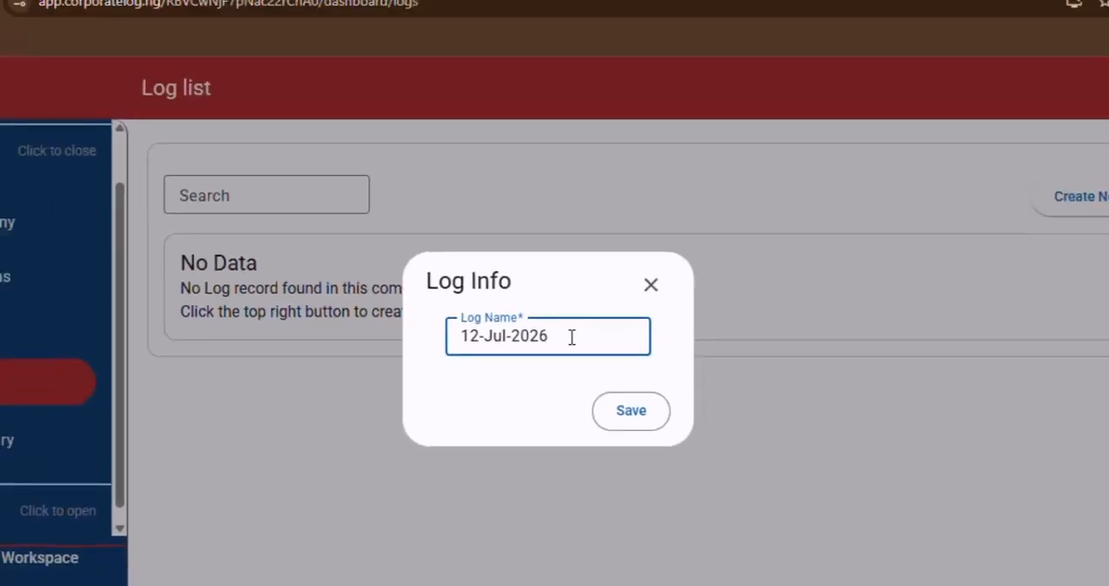
left_click(633, 391)
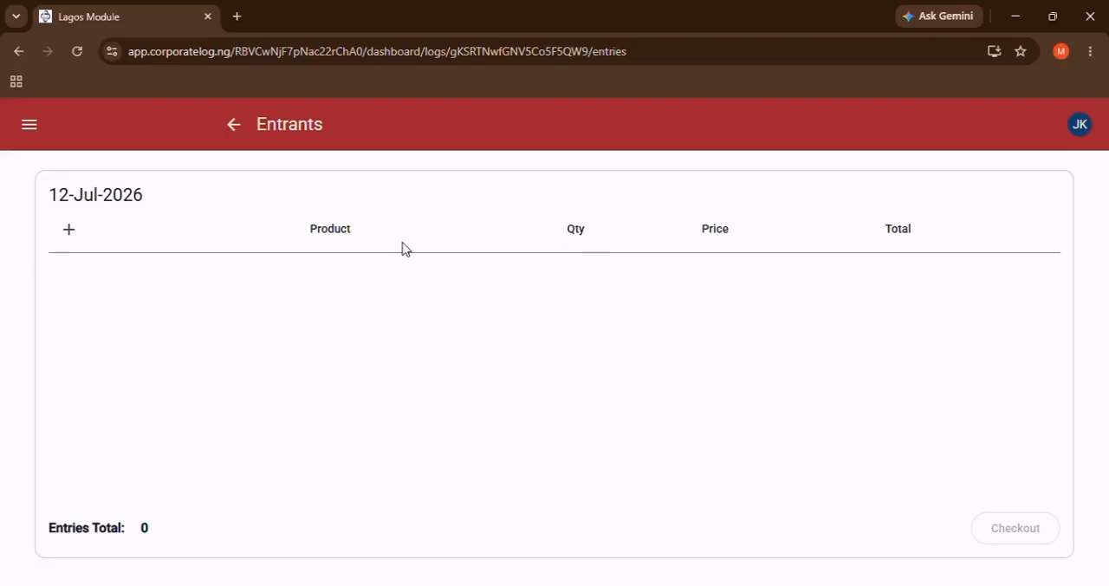
Search the inventory for "Du" and add Dulux Pink as an entry in the 12-Jul-2026 log.
left_click(66, 232)
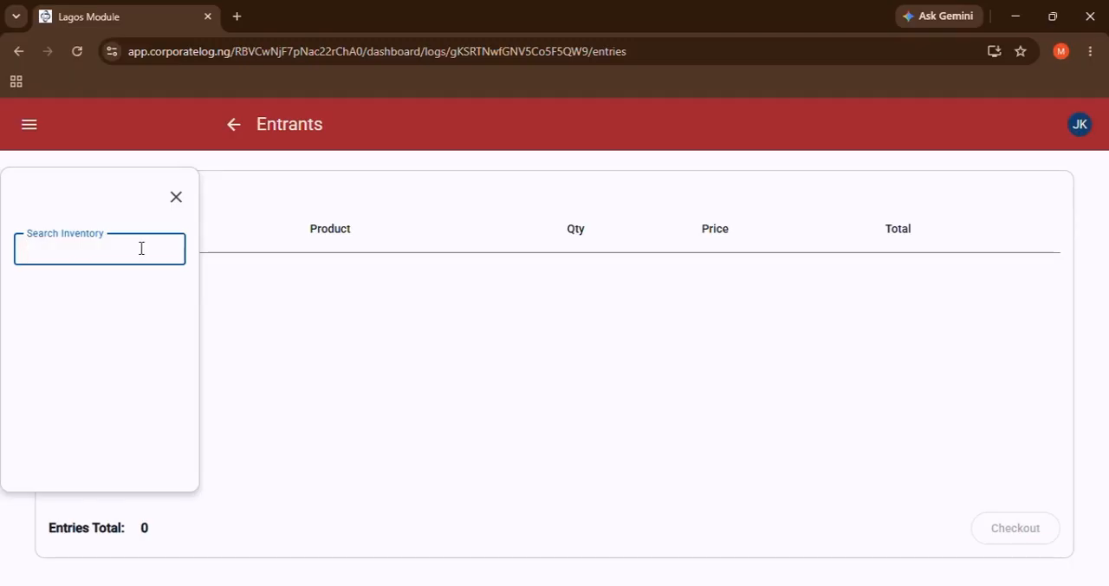
type("De")
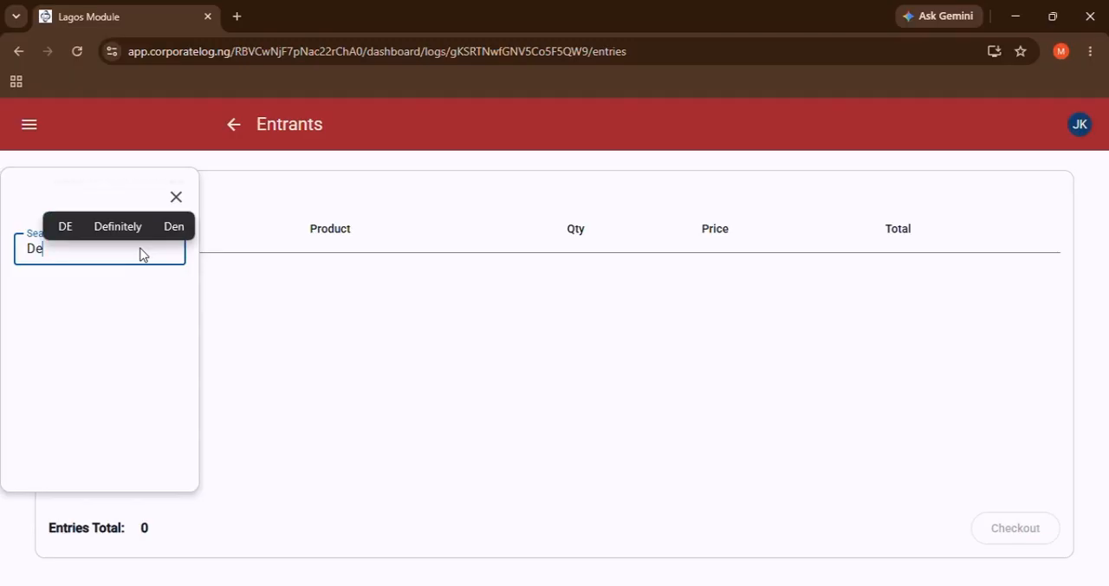
key("BackSpace")
type("u")
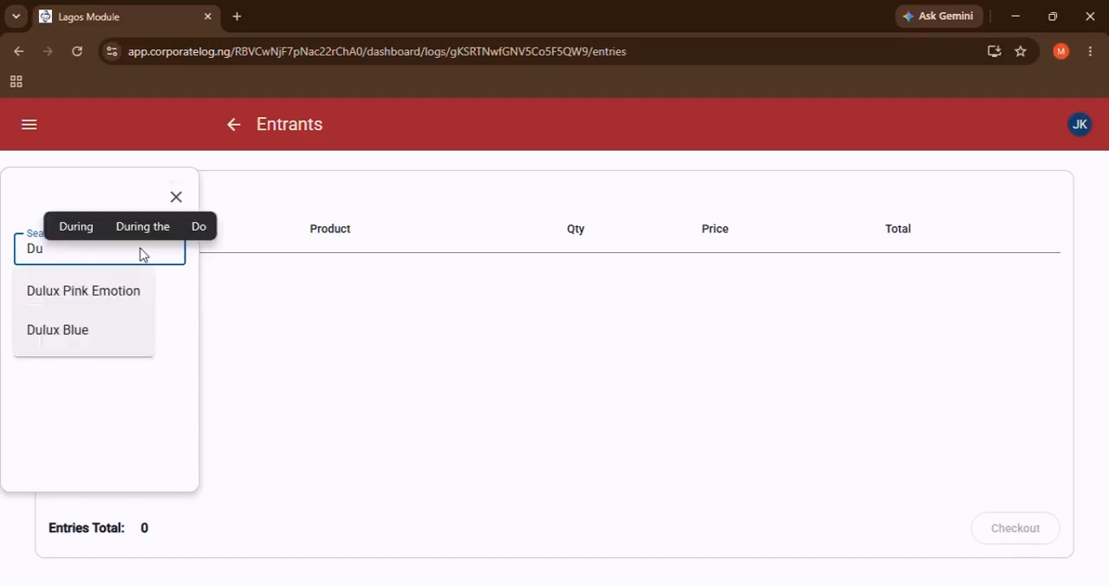
left_click(92, 295)
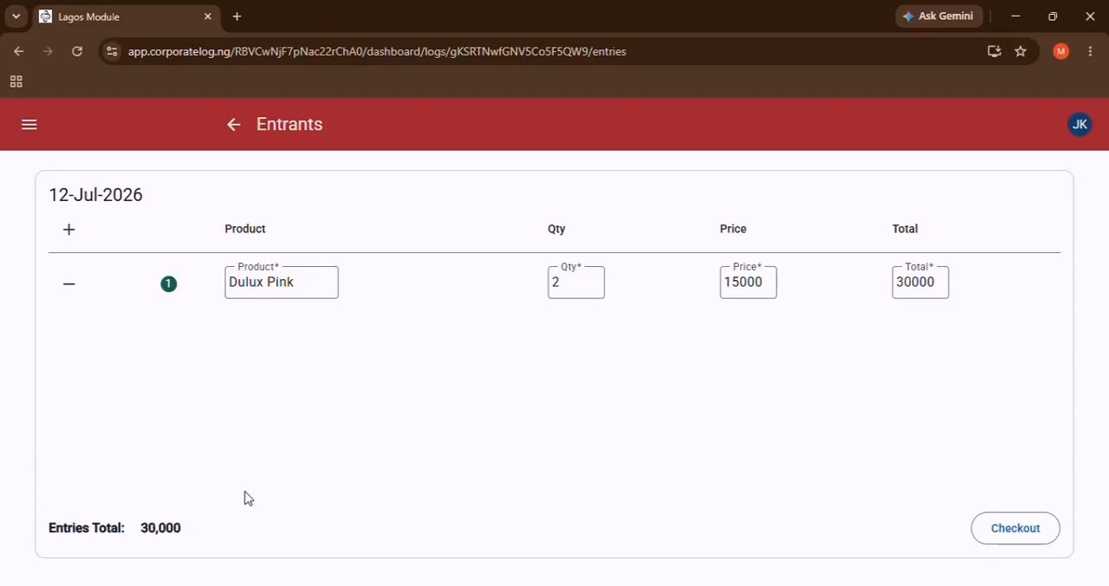
Set the Dulux Pink entry's quantity to 3 and check out the log's entries.
left_click(572, 283)
key("BackSpace")
type("3")
left_click(601, 387)
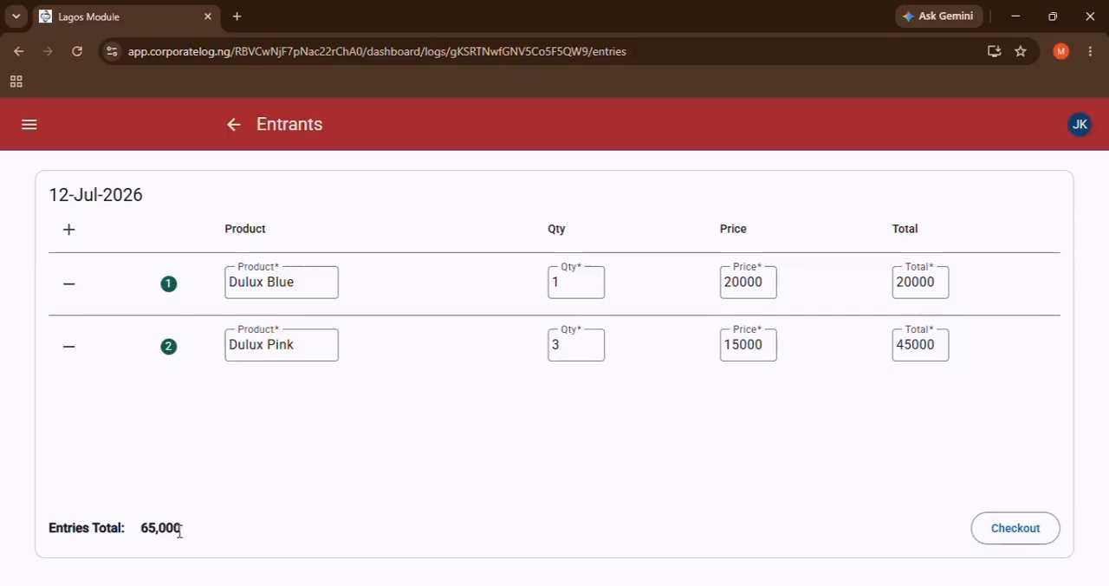
left_click(1015, 533)
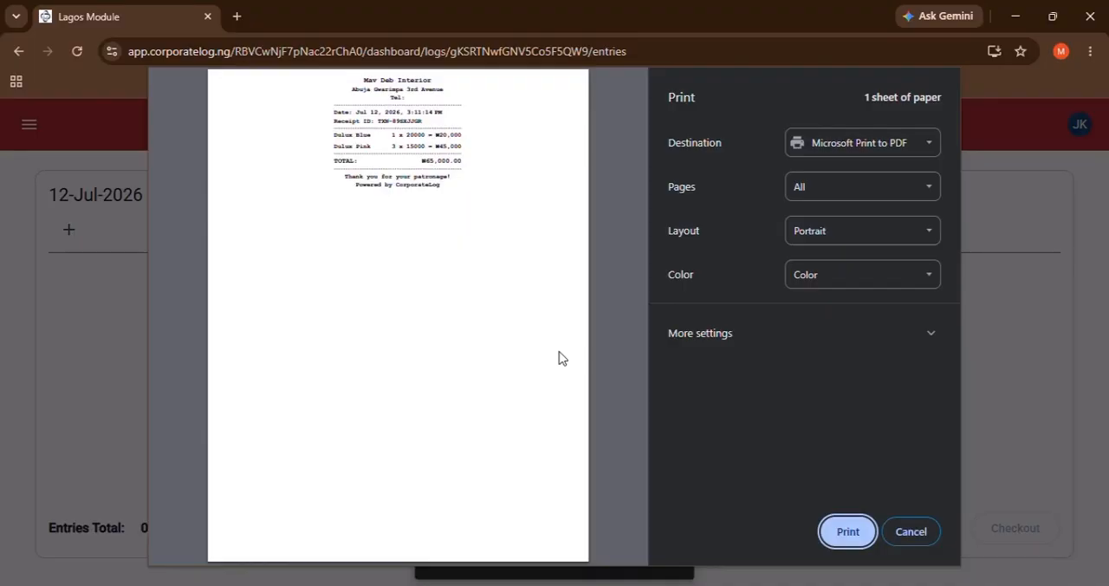
Examine the company details, date and receipt ID in the receipt's print preview.
scroll(439, 272, "up", 3)
scroll(438, 271, "up", 1)
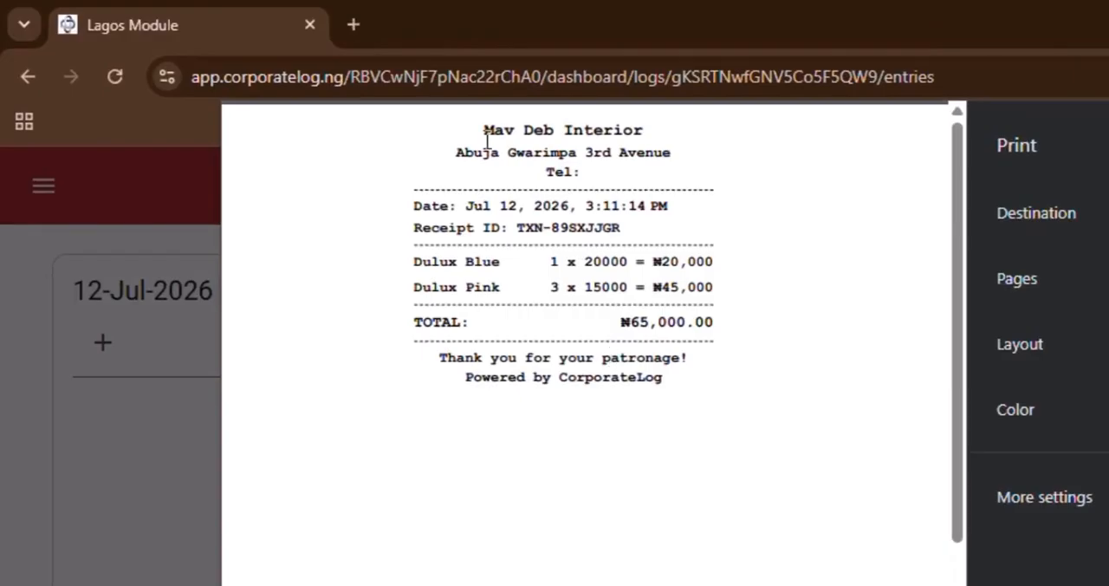
left_click_drag(483, 132, 626, 137)
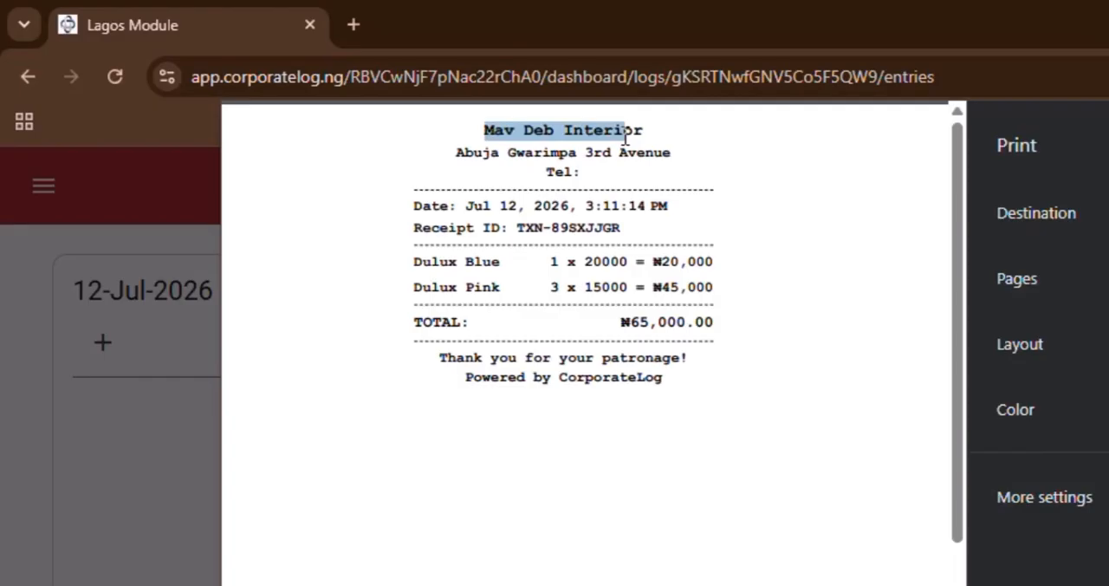
left_click_drag(482, 157, 582, 169)
left_click(576, 172)
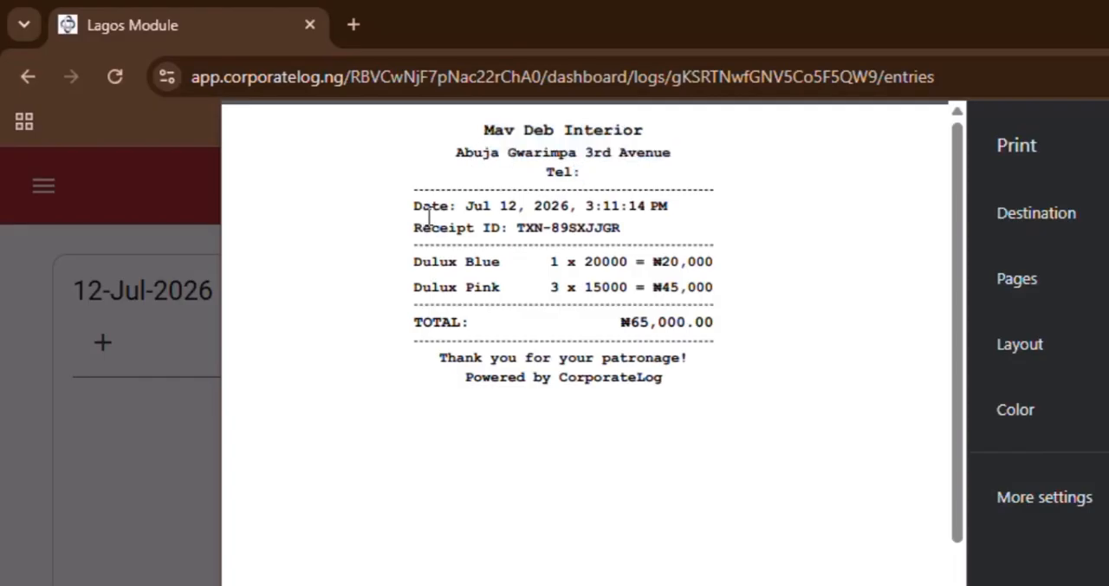
left_click_drag(428, 217, 656, 198)
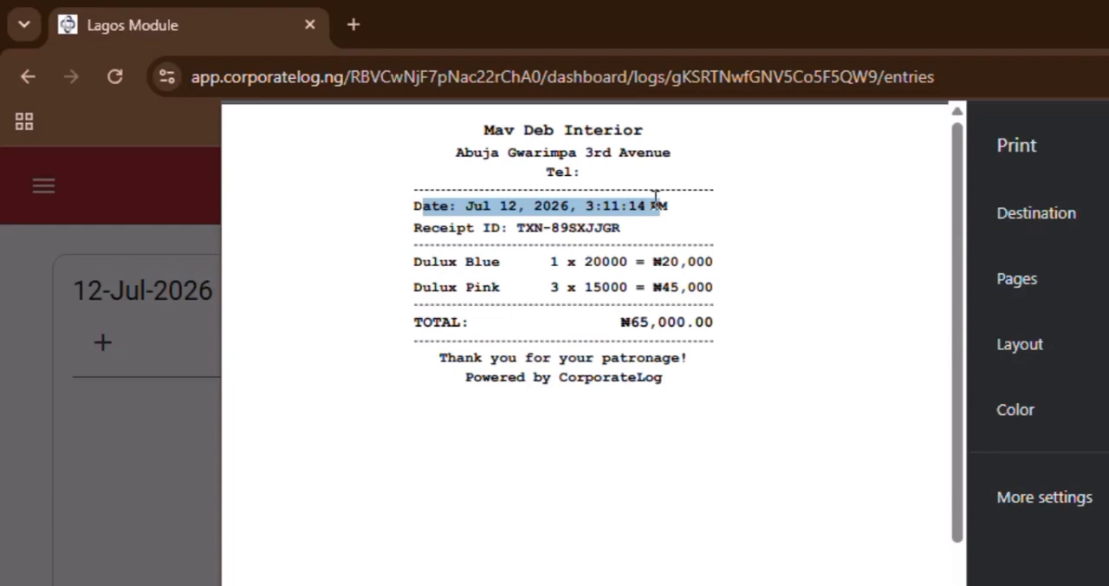
left_click_drag(520, 230, 597, 232)
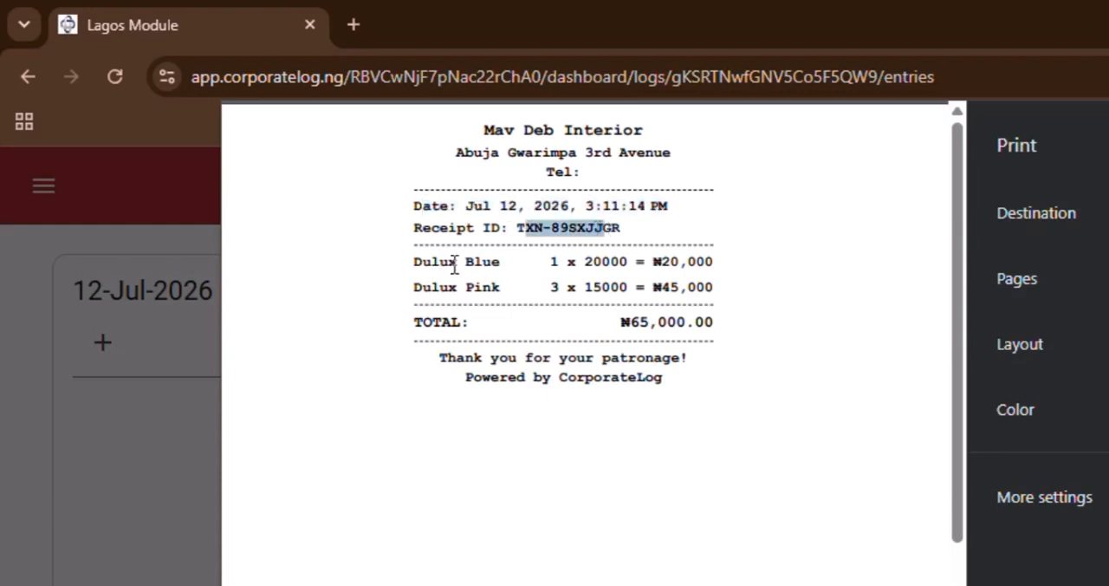
Review the receipt's item lines, the available print destinations and the additional print settings, and close the preview without printing.
left_click(607, 258)
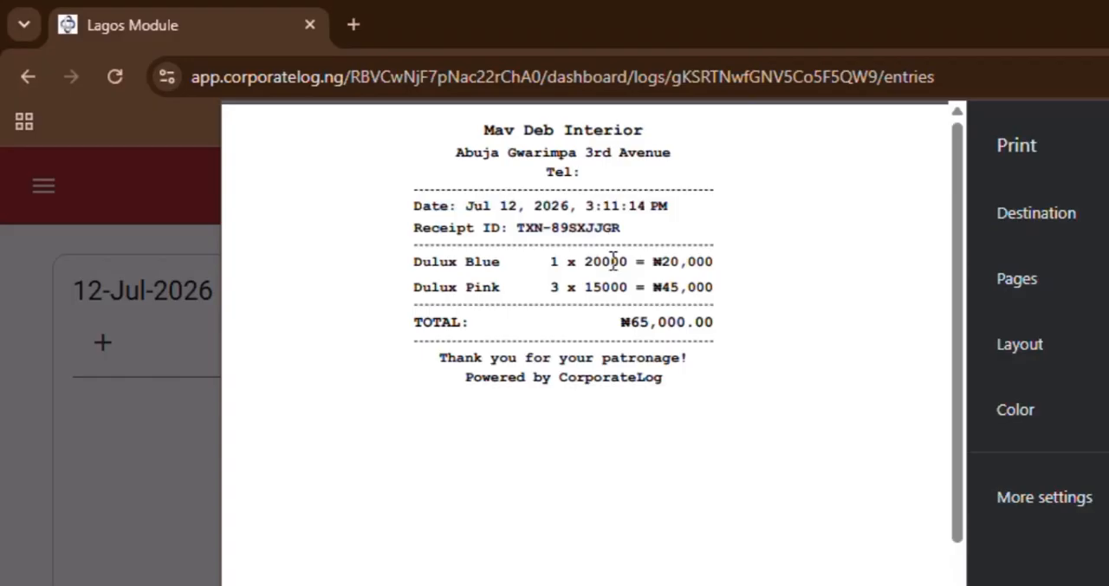
double_click(669, 262)
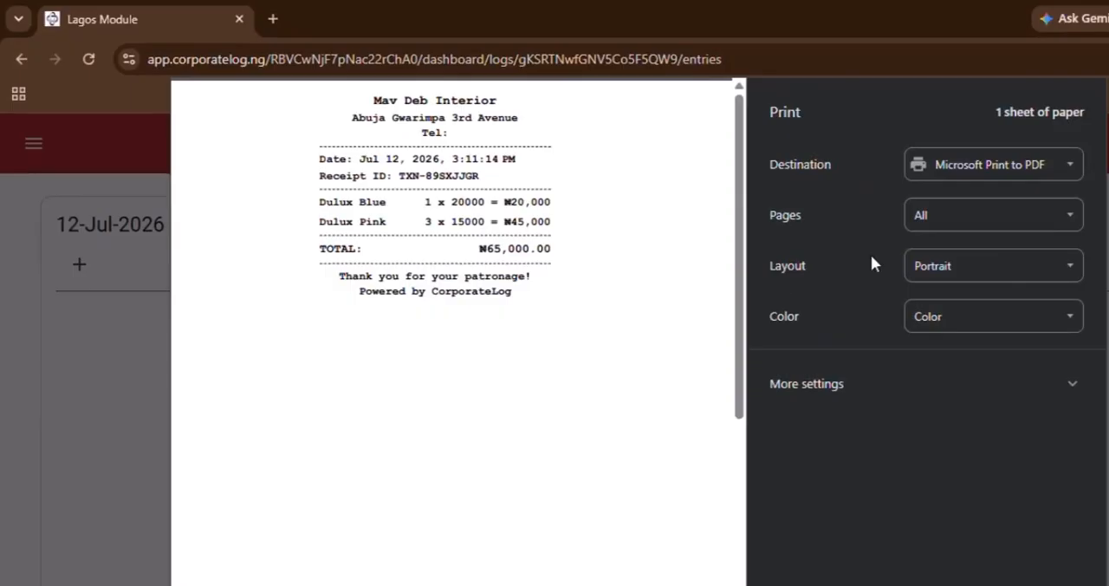
left_click(1014, 170)
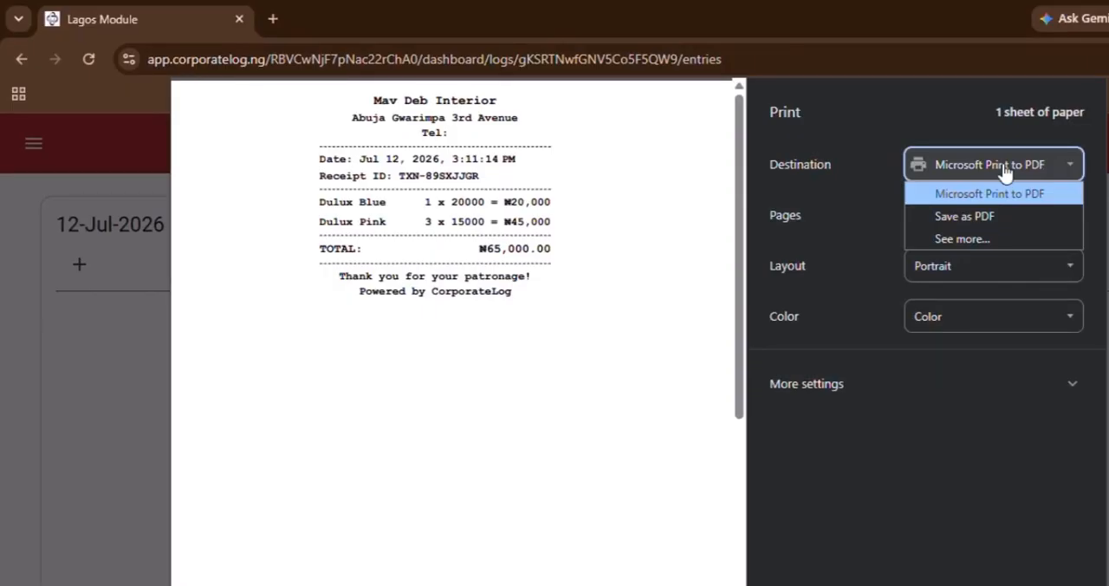
left_click(907, 403)
left_click(908, 408)
scroll(907, 407, "down", 1)
scroll(907, 408, "down", 1)
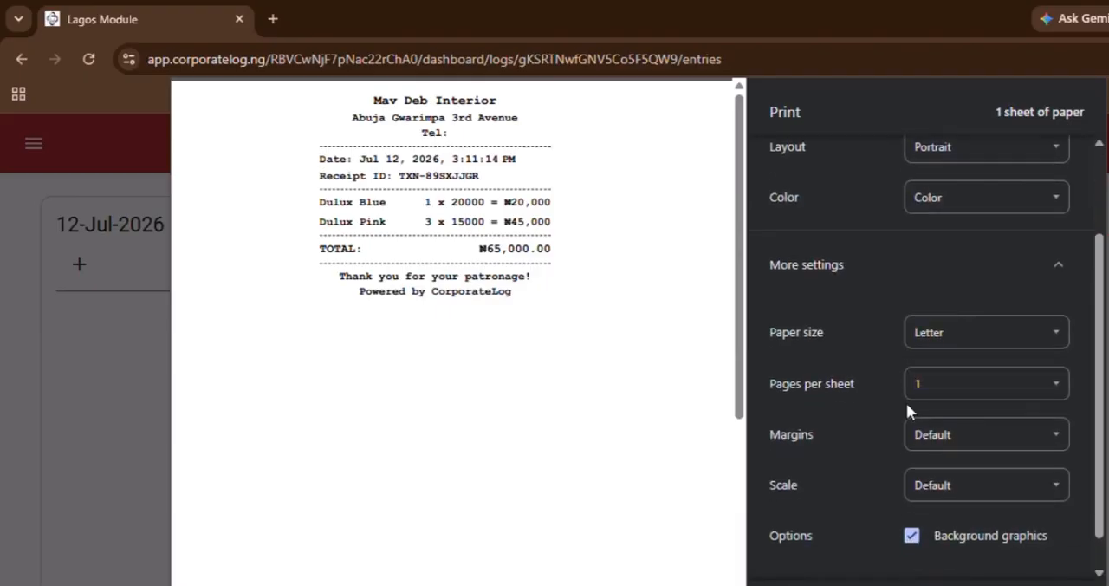
scroll(930, 277, "down", 1)
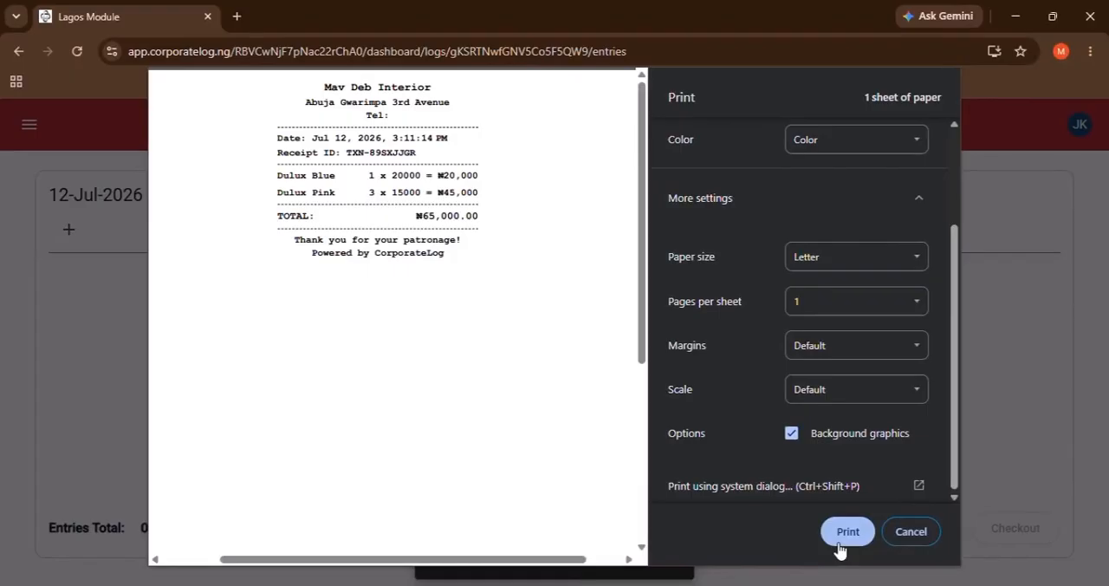
left_click(898, 538)
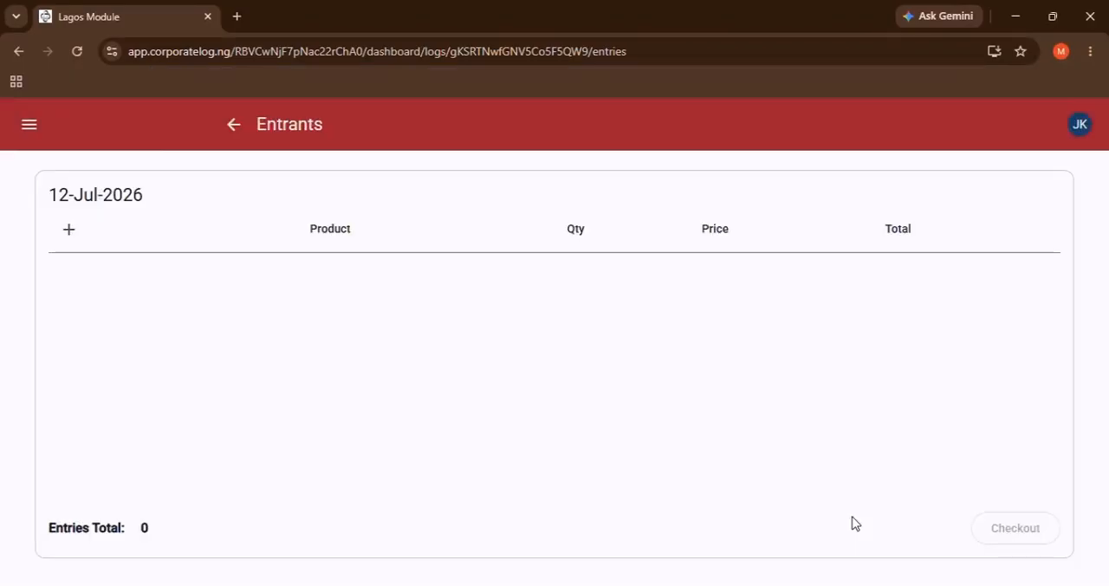
Open the audit of the 12-Jul-2026 log from the log list and reveal its revenue, cost and profit figures.
left_click(230, 127)
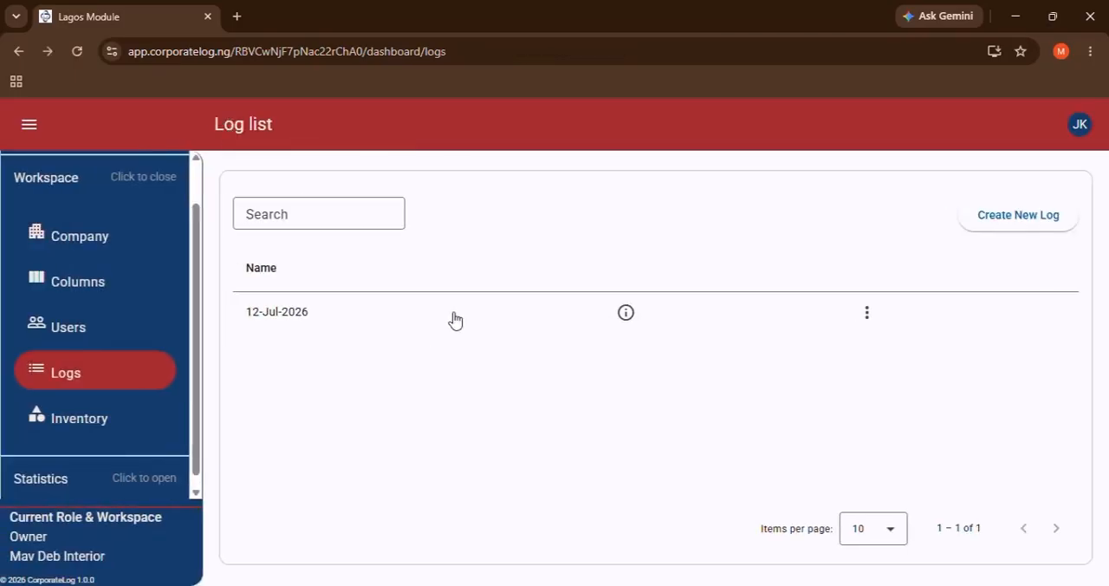
left_click(452, 320)
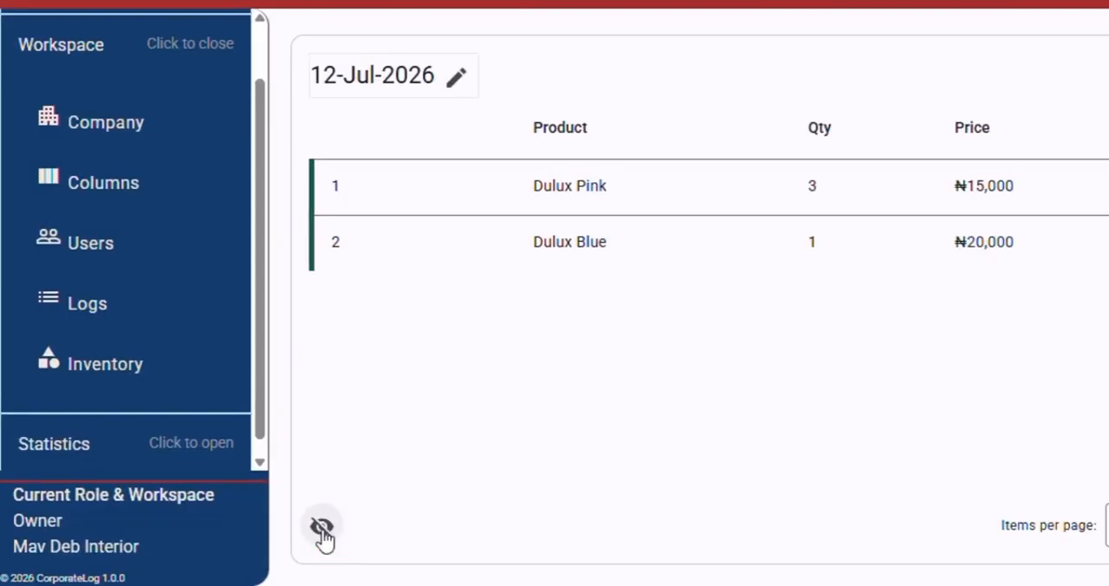
left_click(321, 528)
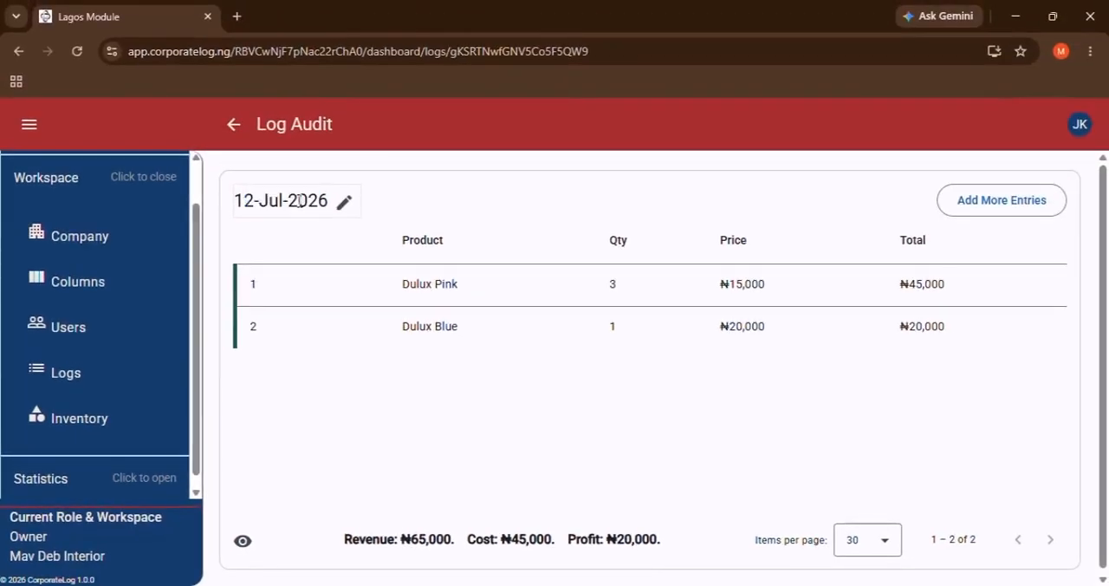
Add Dulux Pink and Dulux Blue entries with quantity 1 each to the 12-Jul-2026 log and check out without printing the receipt.
left_click(964, 210)
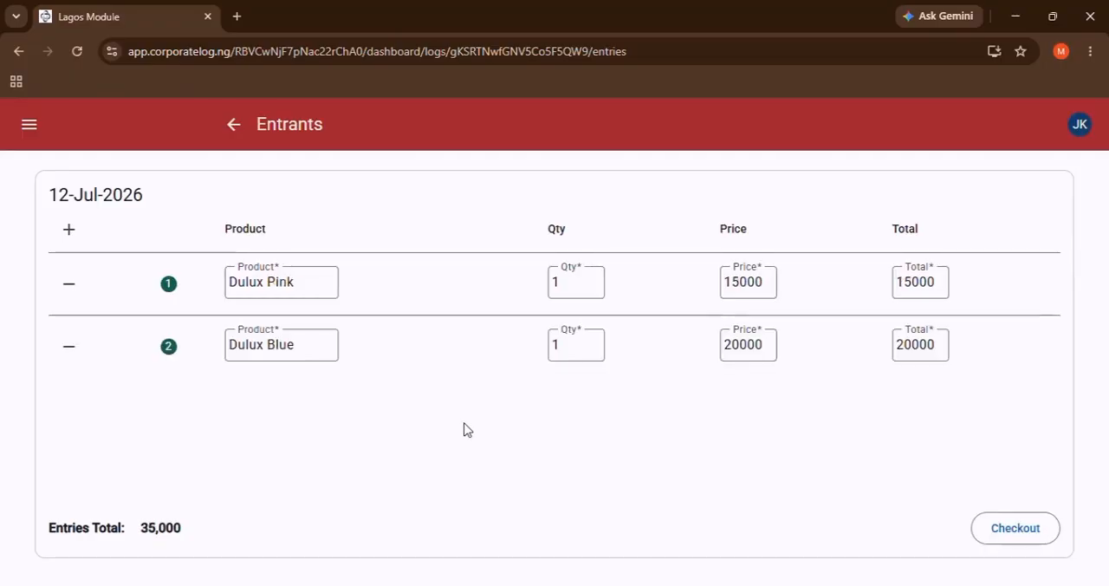
left_click(1022, 535)
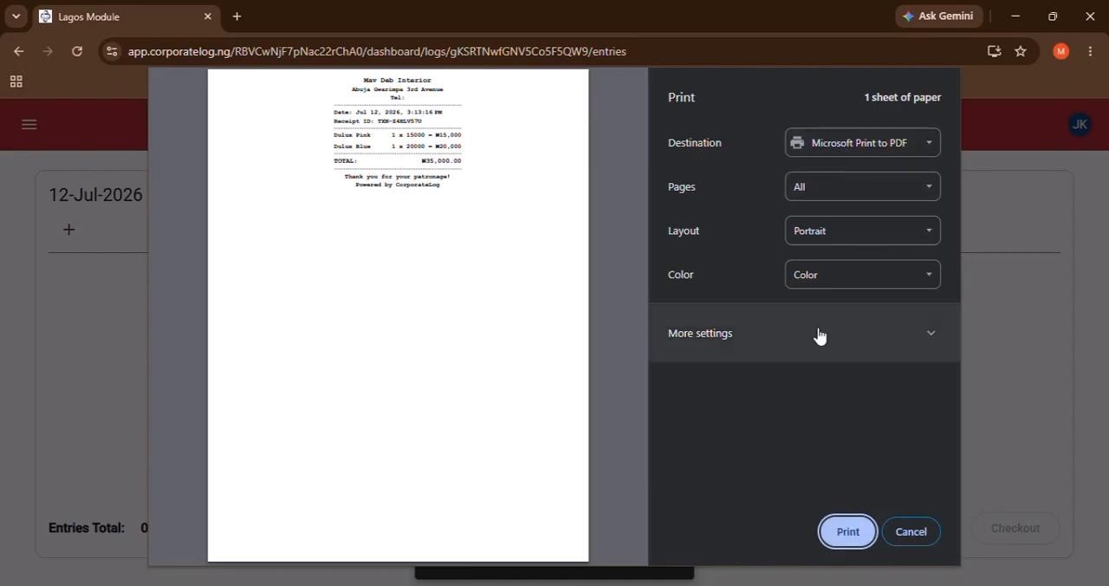
left_click(924, 532)
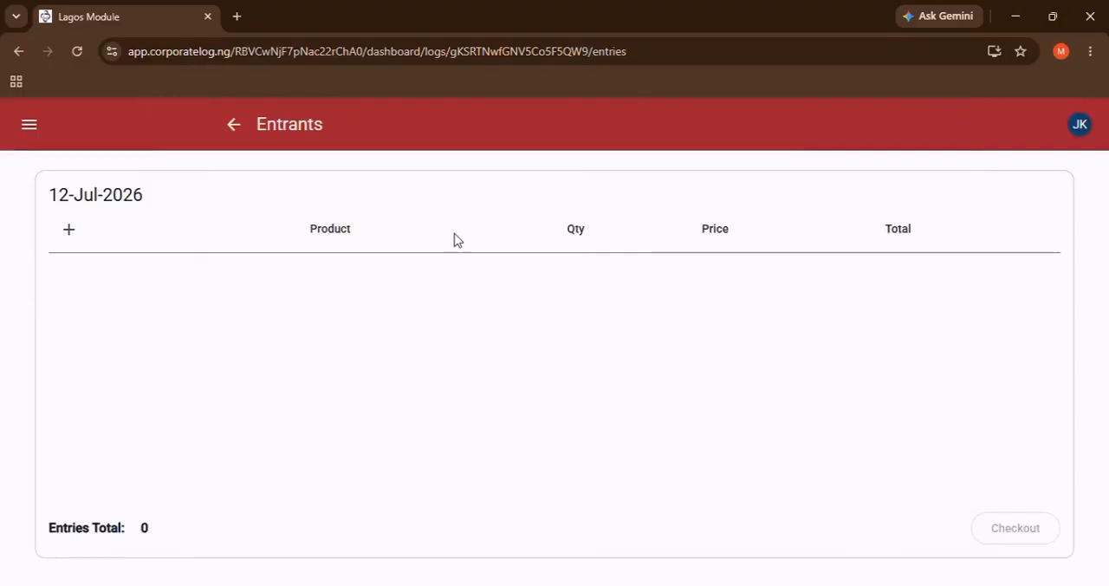
Return to the 12-Jul-2026 log audit, reveal the financial totals and examine the revenue and profit.
left_click(235, 126)
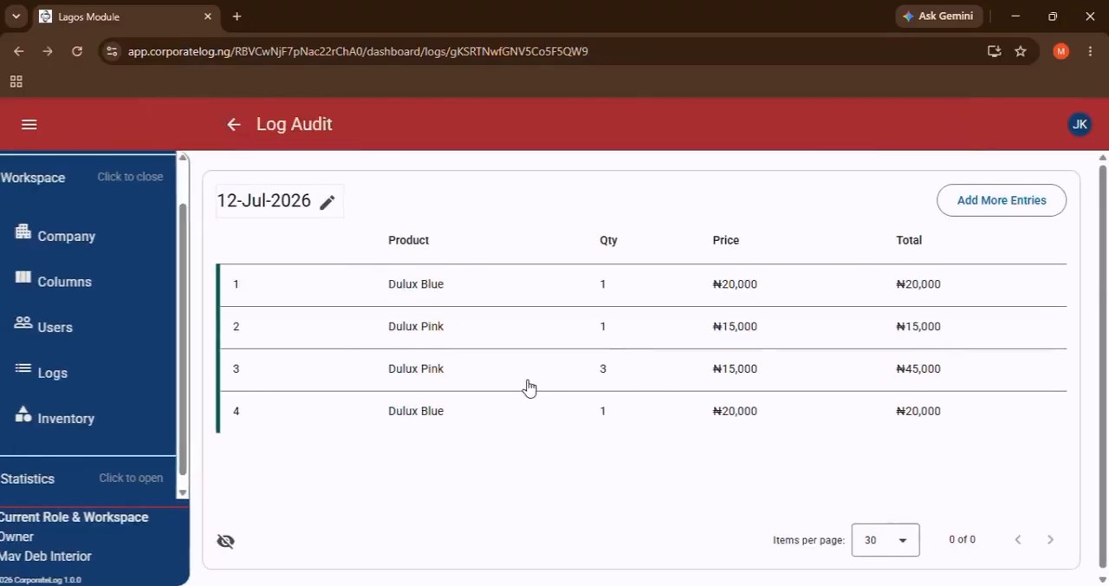
left_click(243, 542)
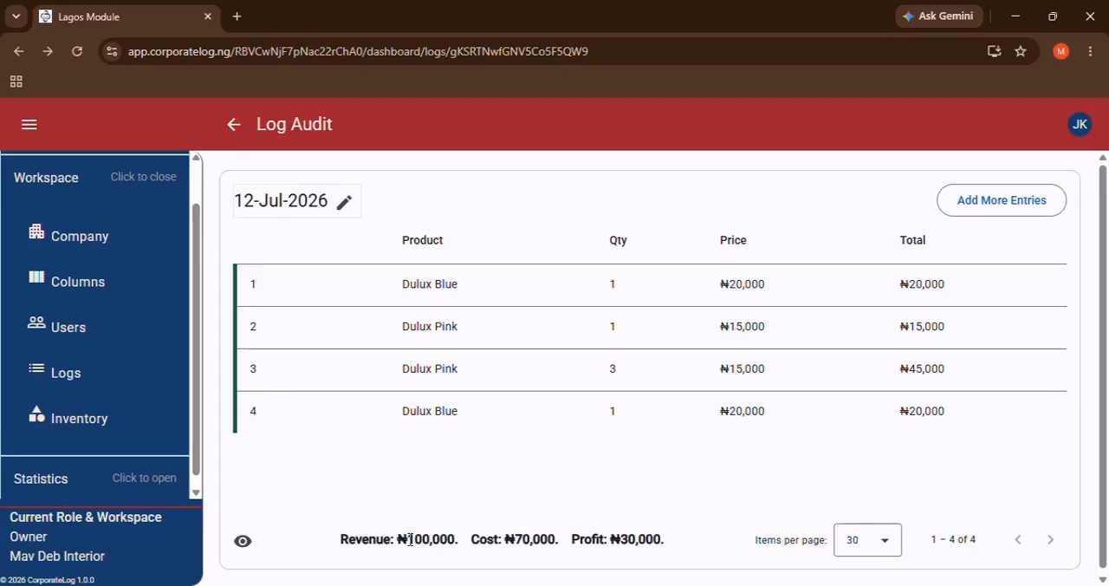
left_click_drag(410, 539, 436, 539)
left_click_drag(611, 539, 638, 539)
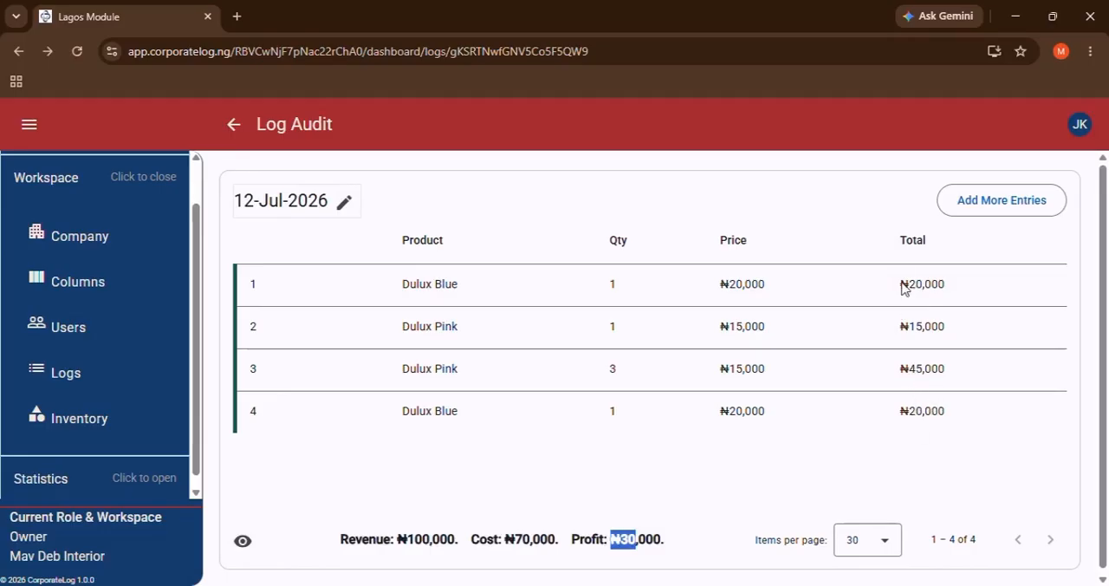
left_click(533, 472)
Examine the inventory prices and receipt versions in the audit details of the Dulux Pink entry with quantity 3.
left_click(512, 371)
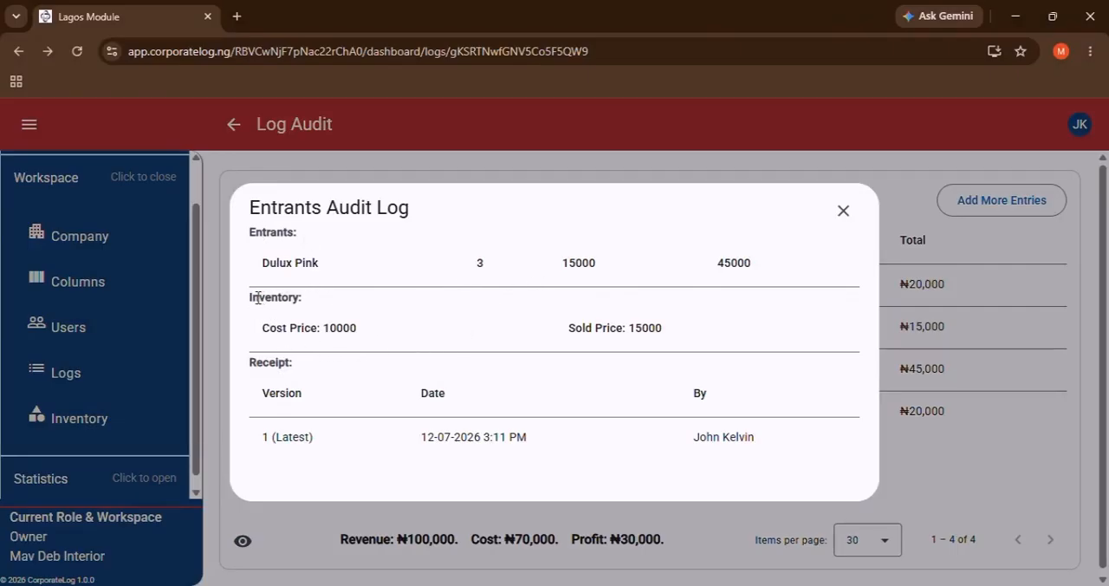
left_click_drag(254, 295, 310, 309)
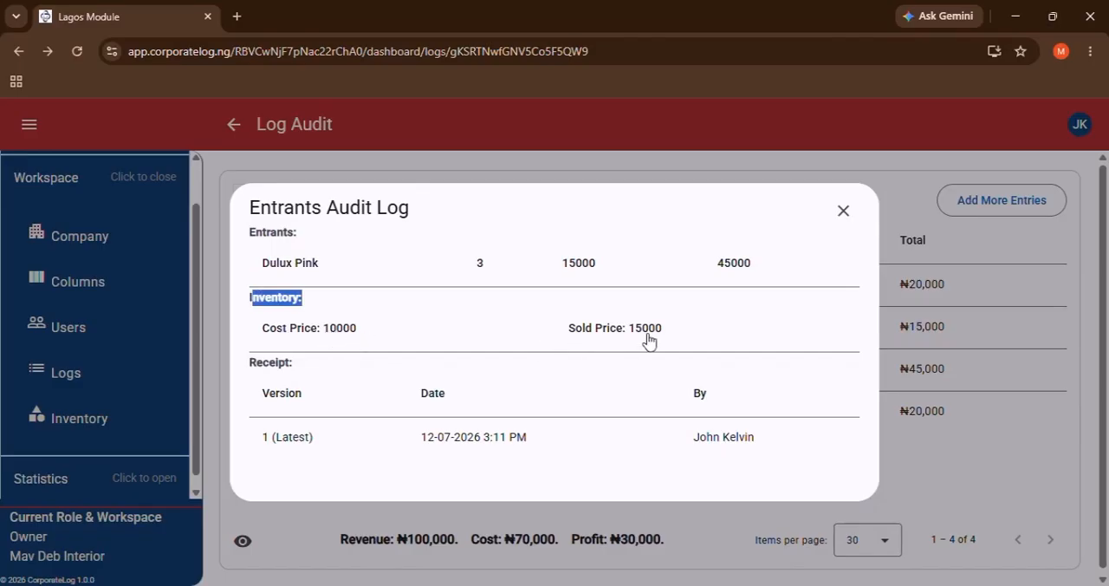
triple_click(277, 367)
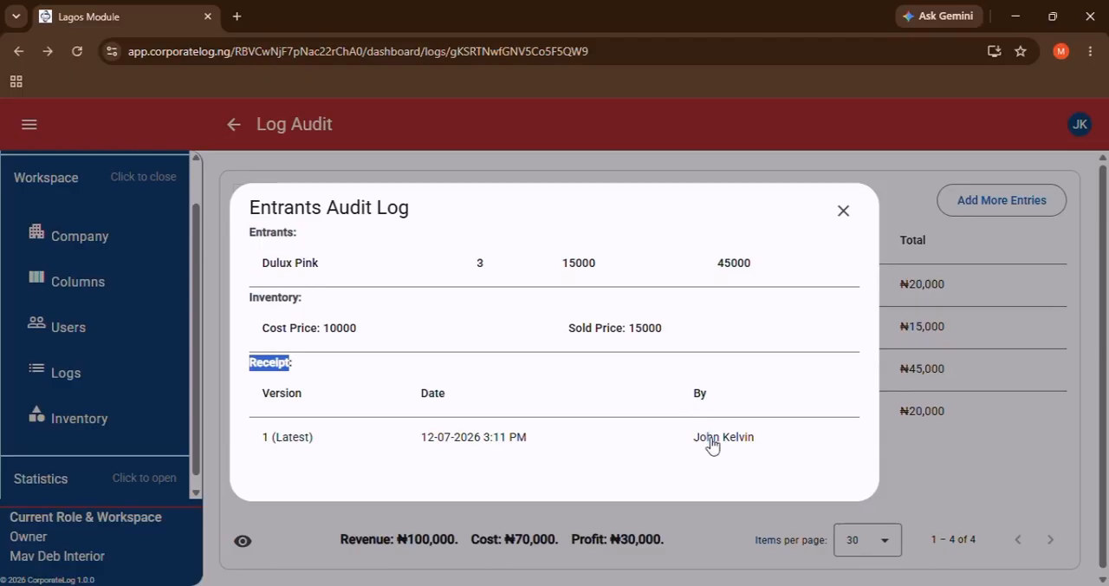
Open the audited Dulux Pink entry for editing, set its quantity to 2 and check the entries total.
left_click(532, 274)
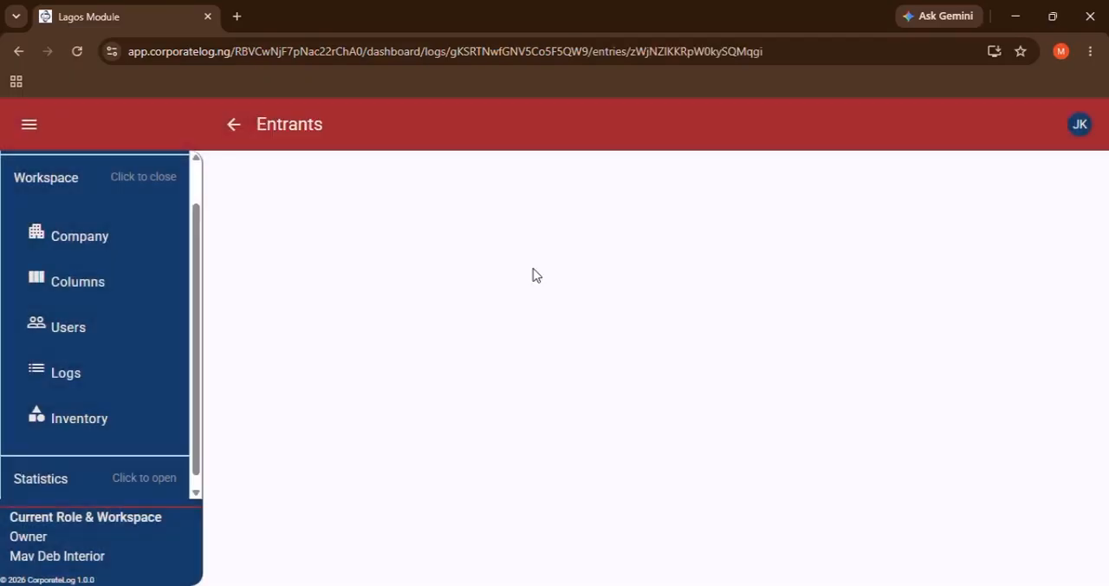
left_click(590, 290)
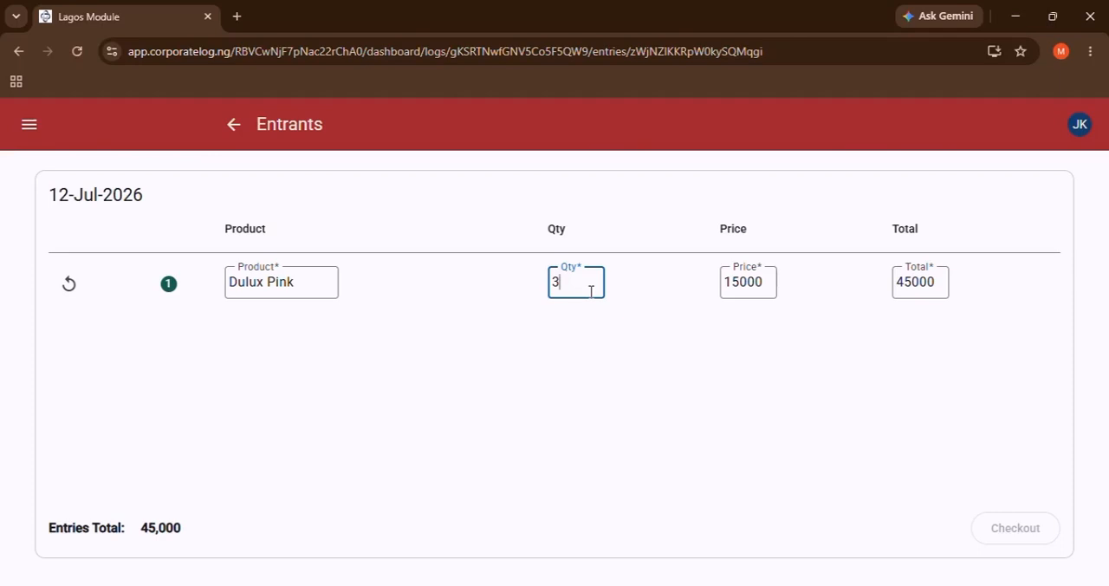
key("BackSpace")
type("2")
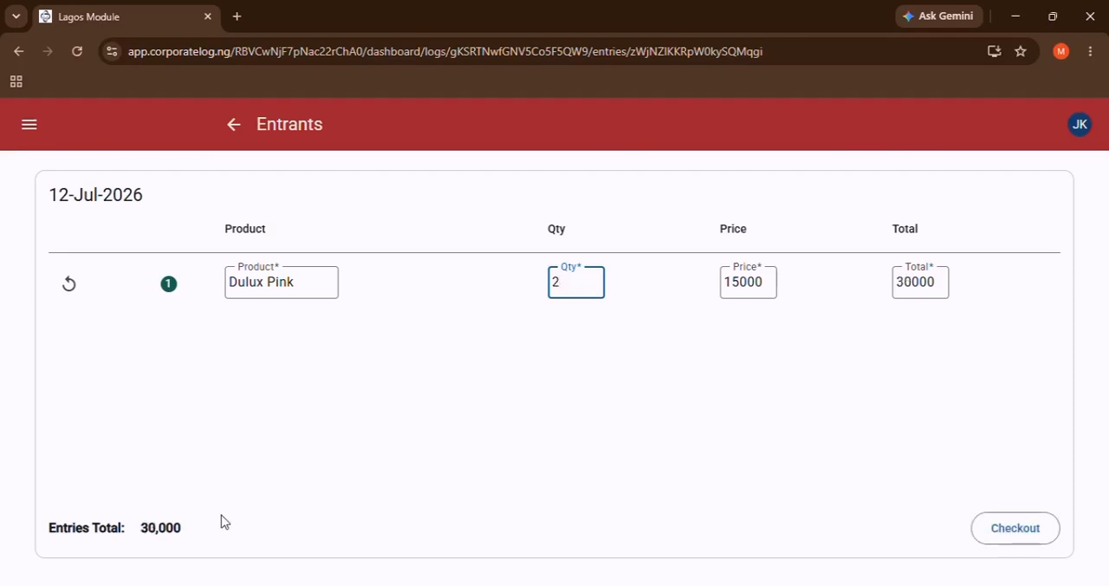
left_click_drag(131, 528, 198, 529)
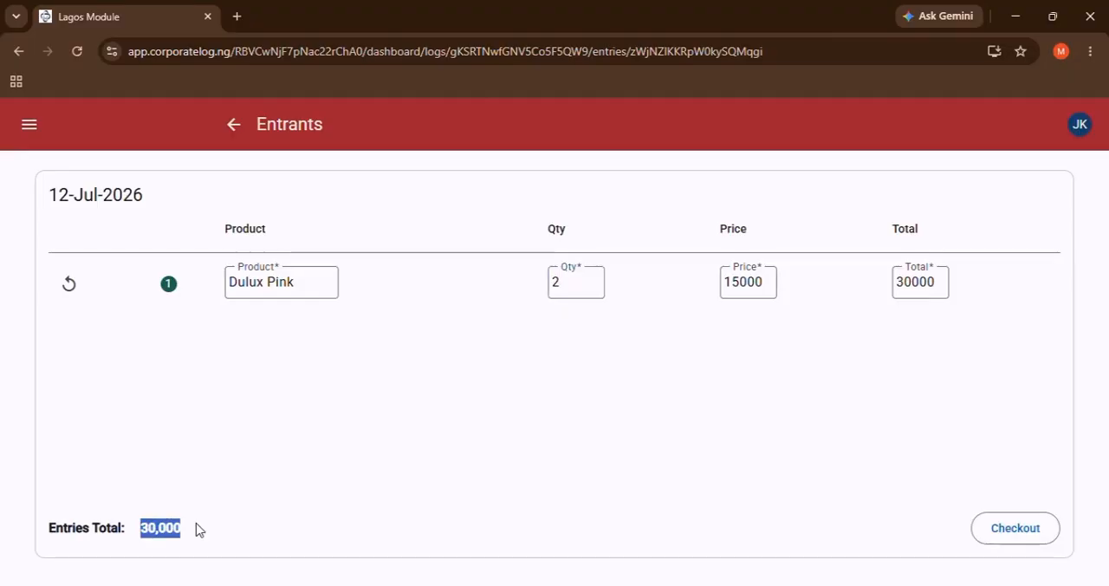
Check out the modified entry and submit "One item was expired" as the reason for the modification.
left_click(1012, 528)
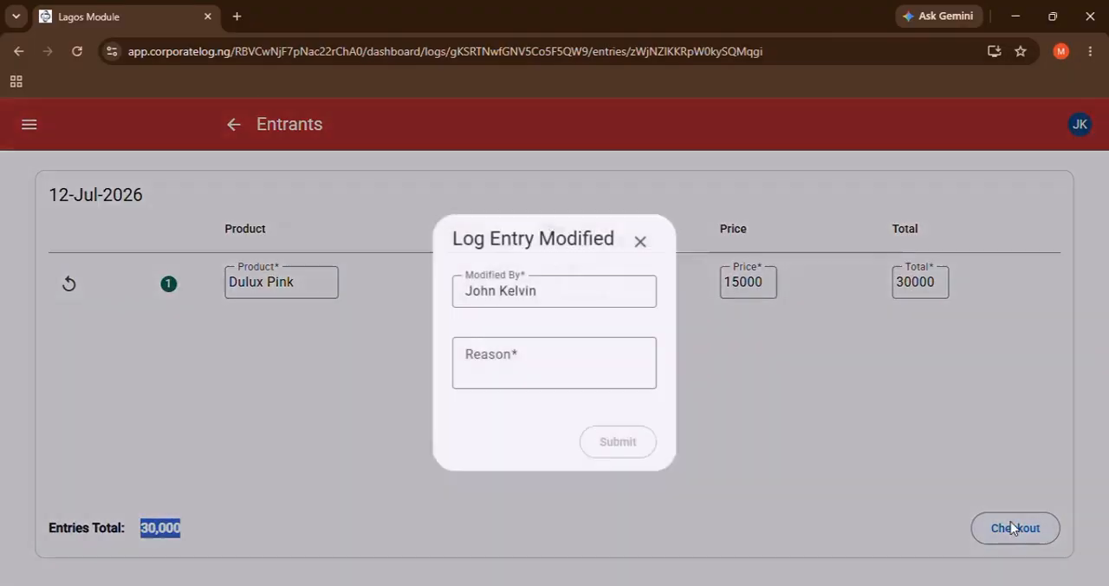
left_click(587, 387)
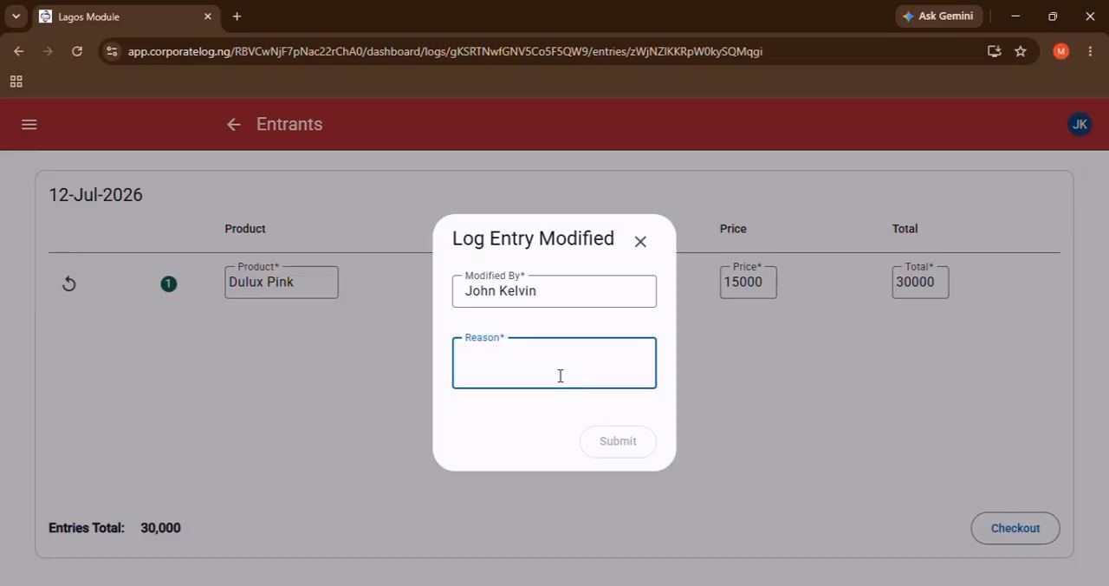
type("One item wa")
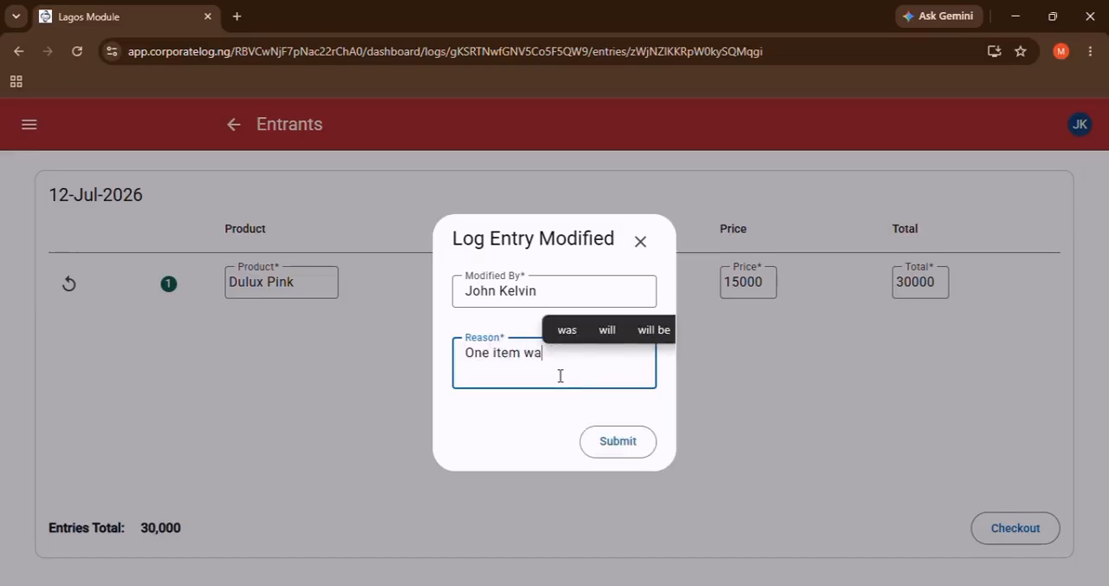
type("s expired")
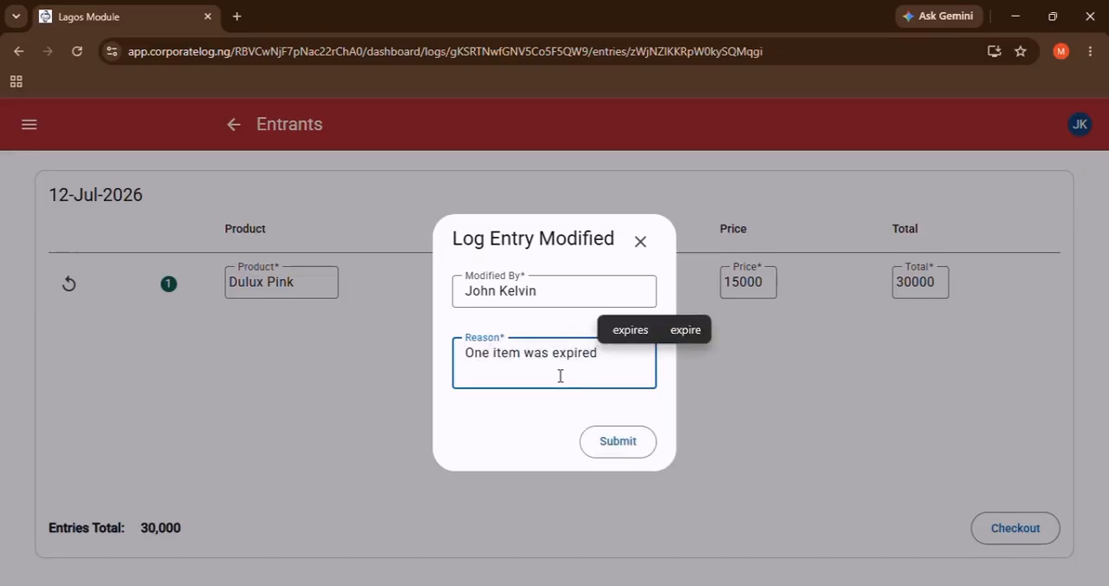
left_click(619, 441)
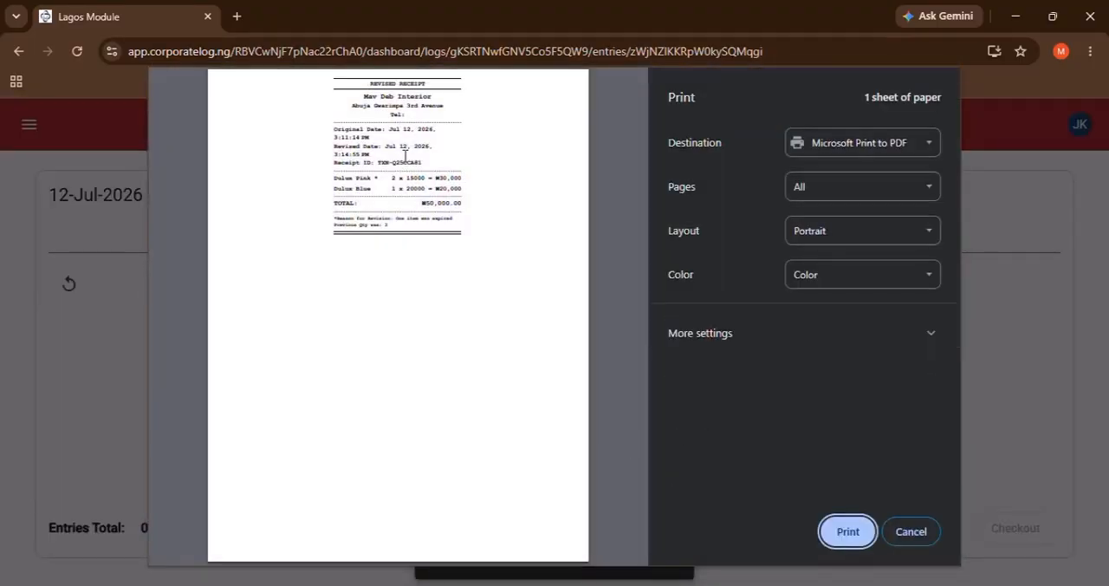
Enlarge the revised receipt's print preview and examine its heading and the original and revised dates.
scroll(404, 156, "up", 2)
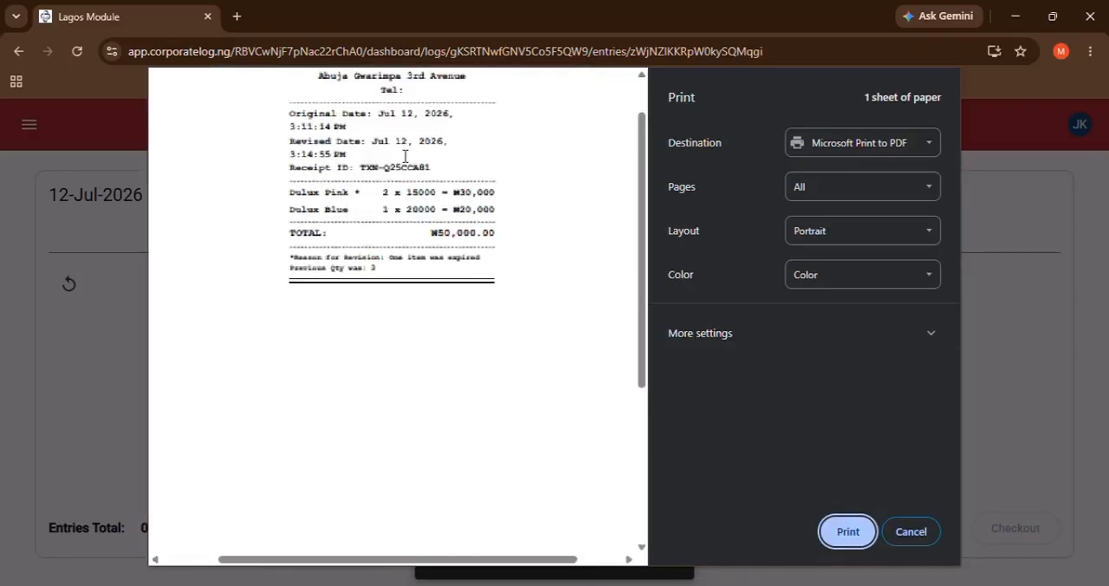
scroll(404, 156, "up", 2)
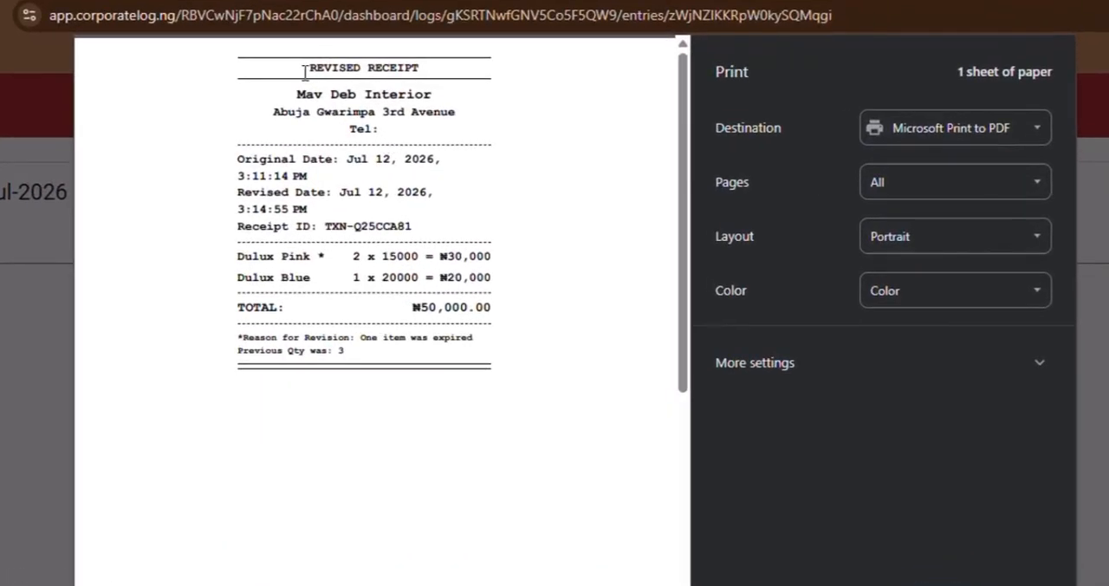
left_click_drag(306, 68, 430, 71)
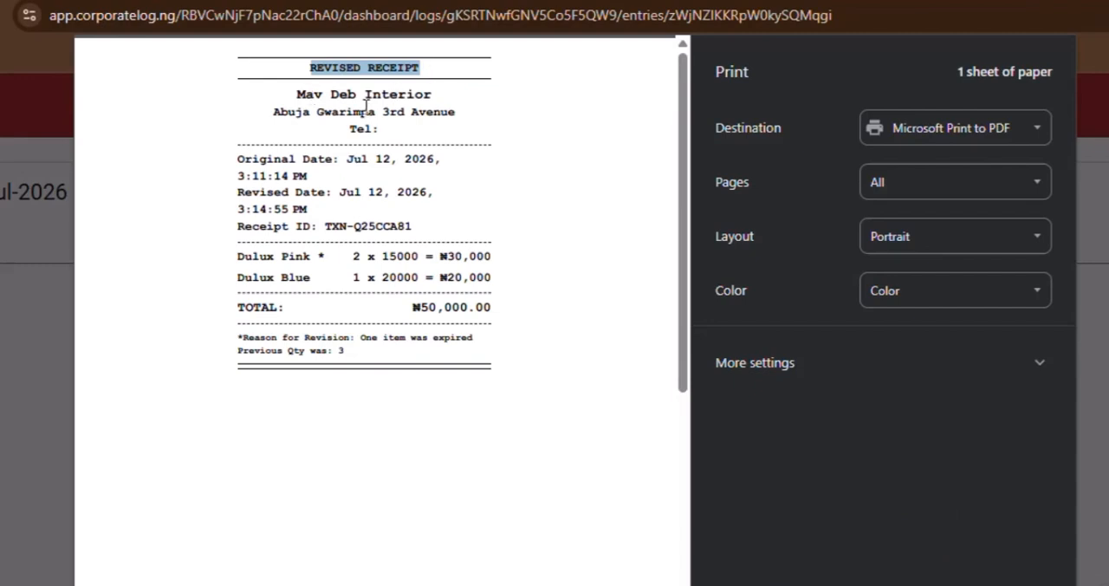
left_click(256, 167)
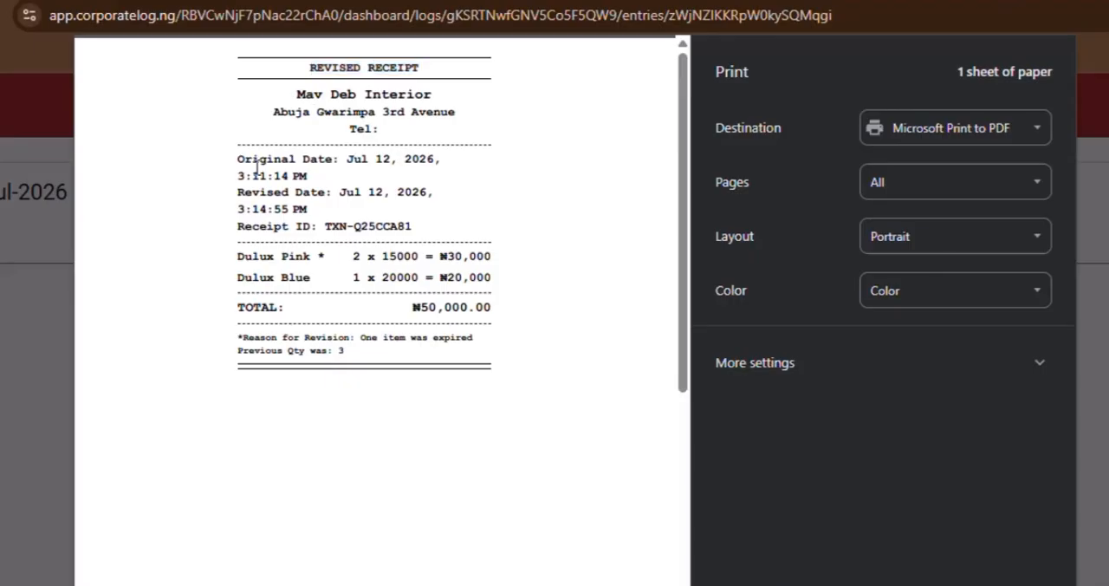
left_click_drag(253, 167, 375, 165)
left_click(375, 165)
left_click_drag(268, 206, 238, 209)
left_click(254, 212)
Examine the marked Dulux Pink line, the total, the revision reason and the previous quantity on the revised receipt.
double_click(321, 255)
left_click_drag(271, 258, 310, 262)
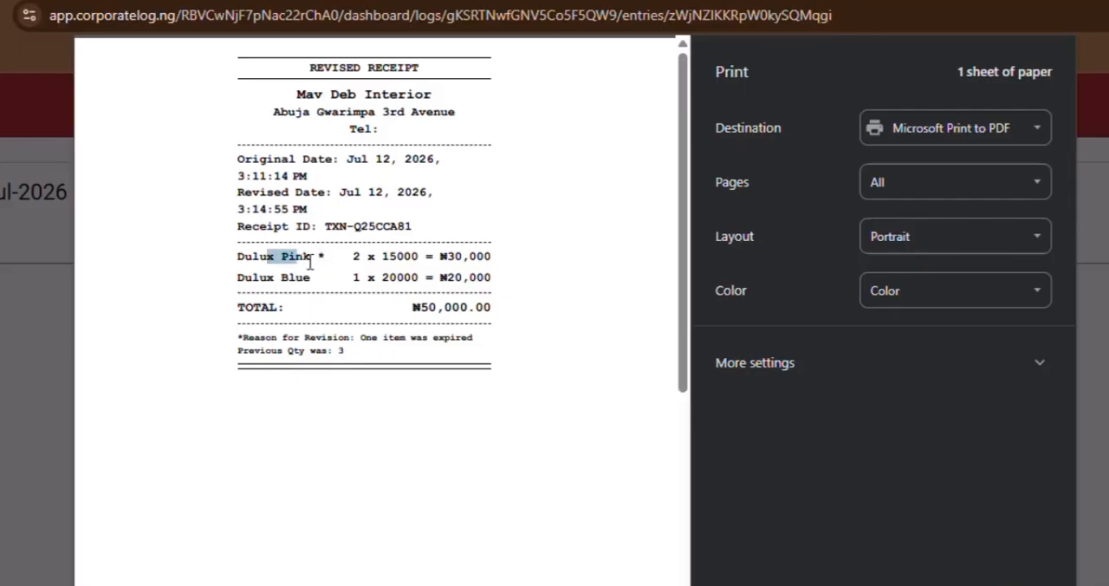
left_click(356, 260)
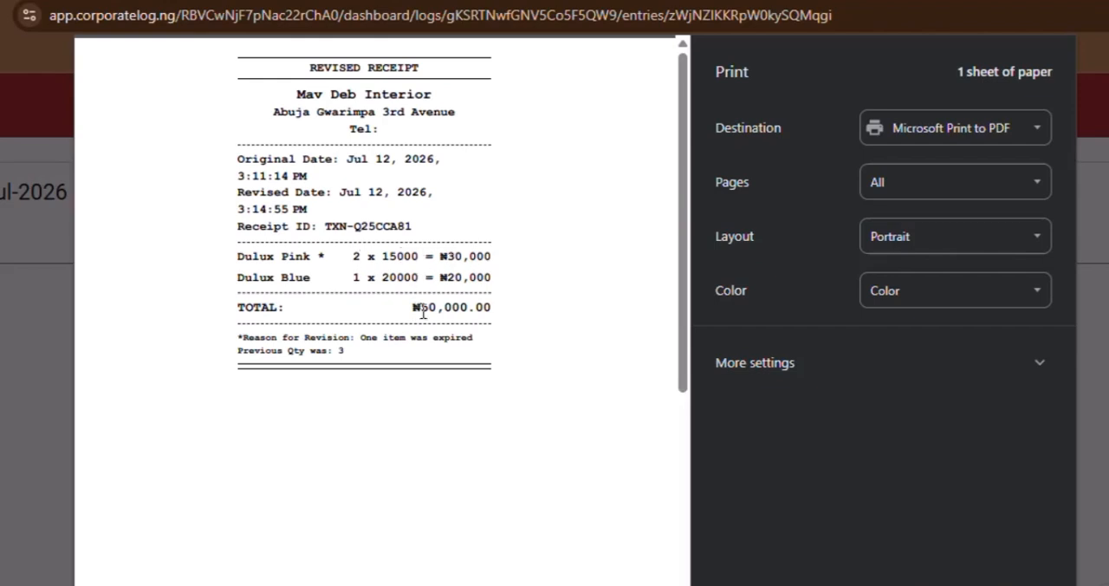
left_click_drag(422, 312, 448, 310)
left_click(454, 319)
left_click_drag(360, 338, 474, 338)
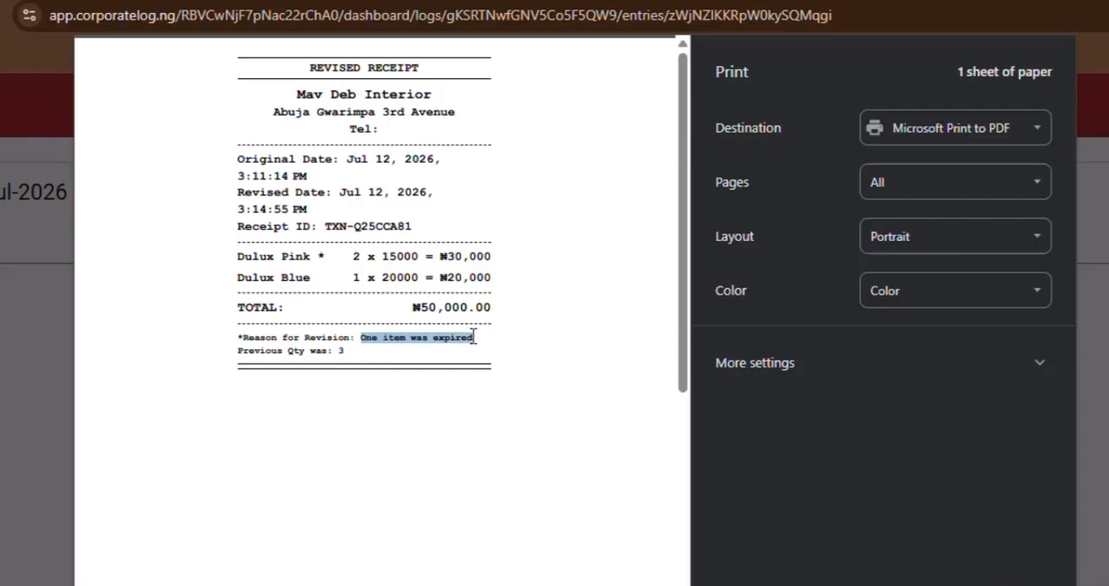
left_click(265, 354)
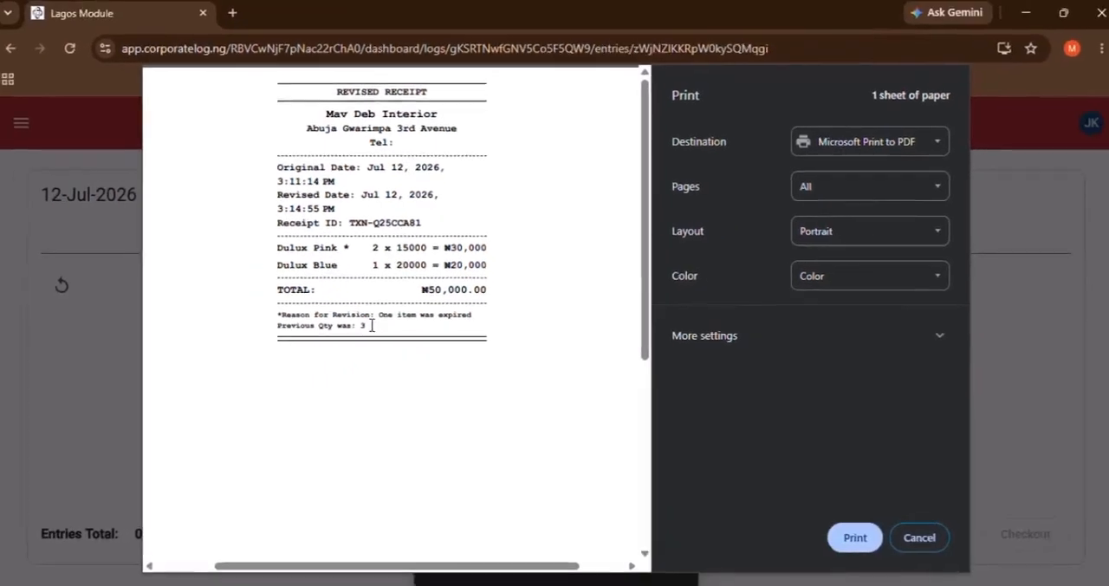
Close the revised receipt's print preview and reveal the revenue, cost and profit in the 12-Jul-2026 log audit.
double_click(364, 325)
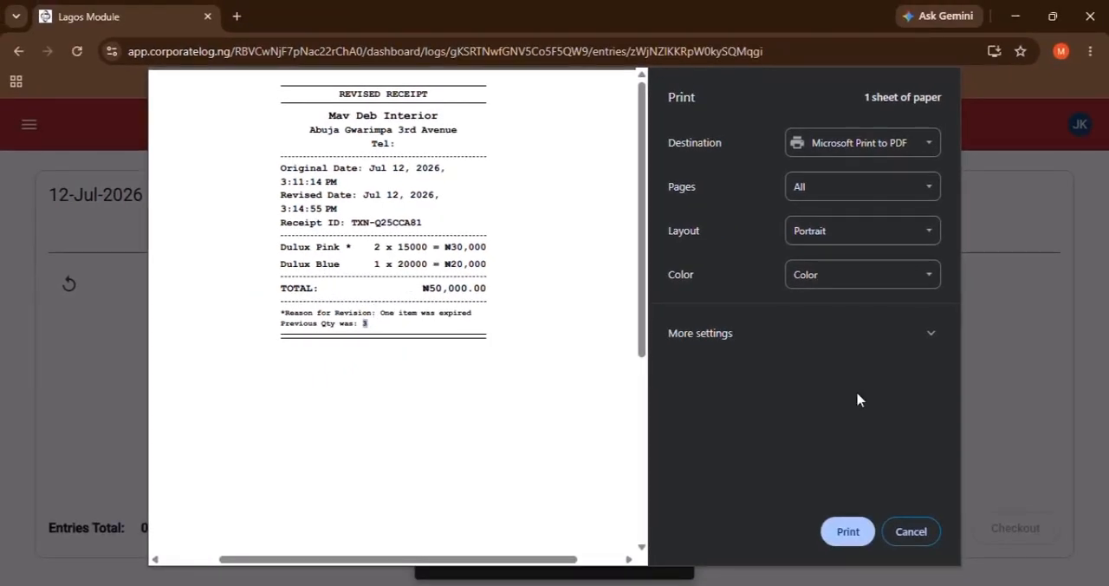
left_click(916, 542)
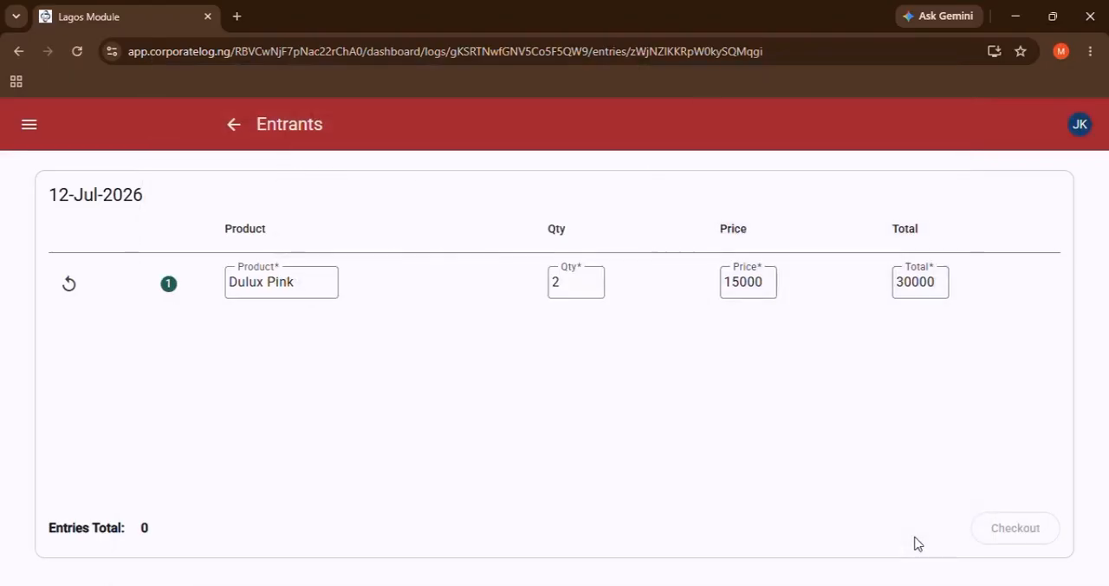
left_click(233, 126)
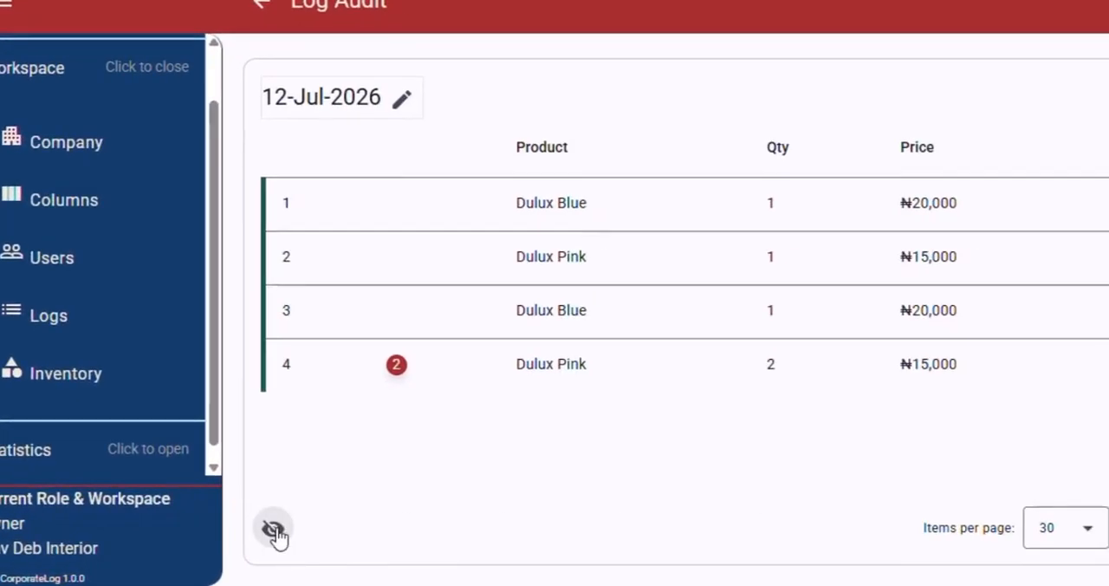
left_click(250, 538)
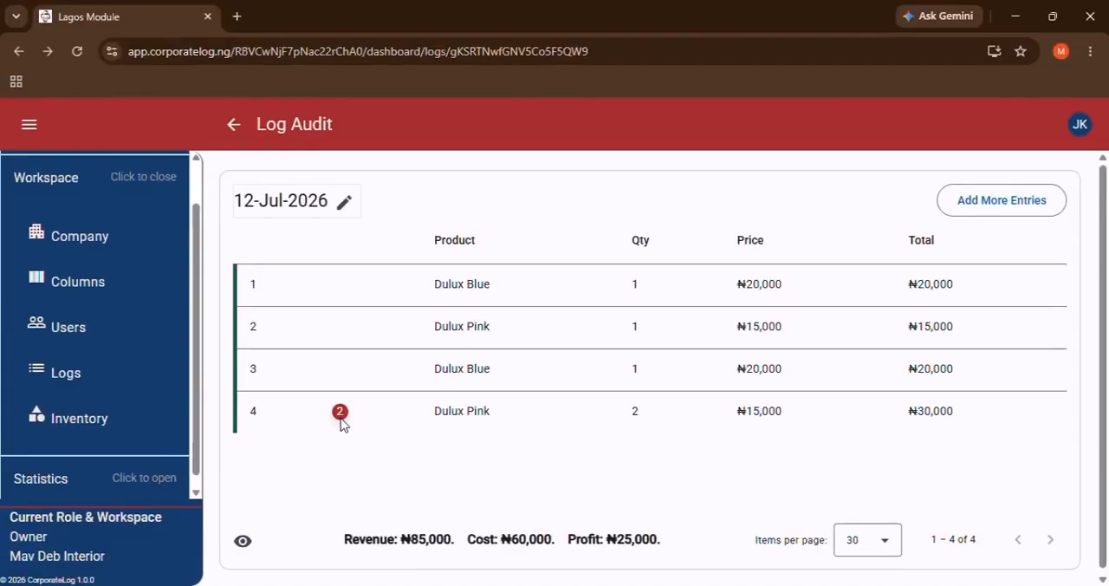
Review the modified Dulux Pink entry's version history, examining the details of version 1 and the latest version.
left_click(340, 413)
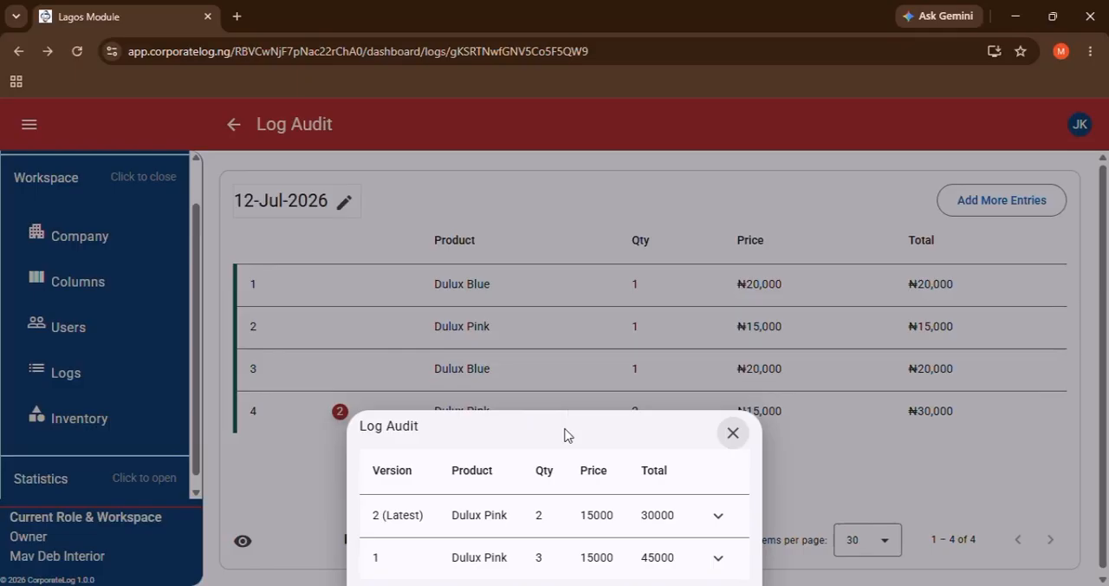
left_click(538, 554)
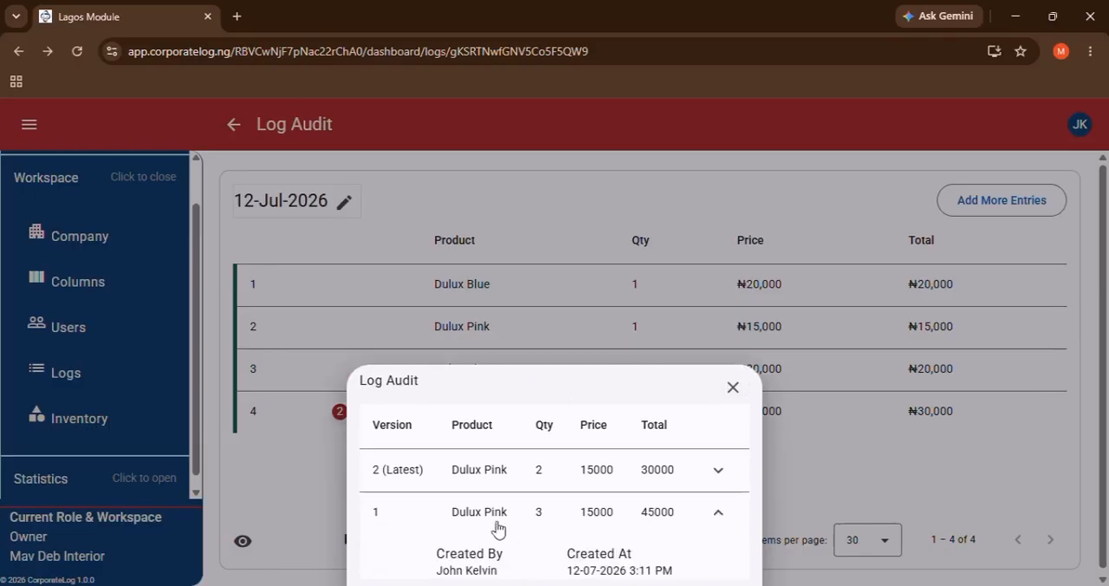
left_click(531, 470)
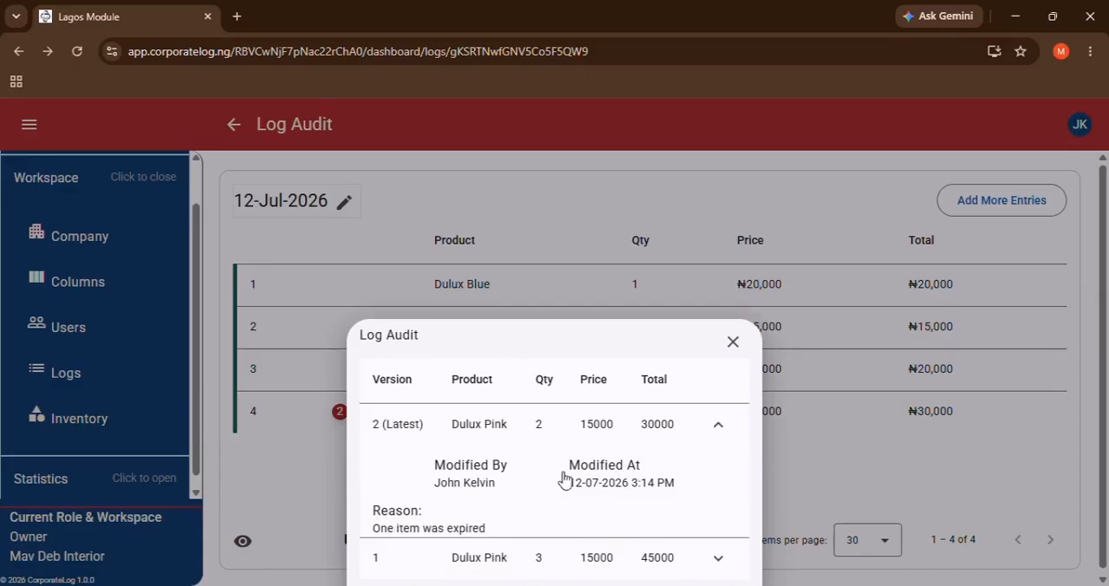
left_click(733, 343)
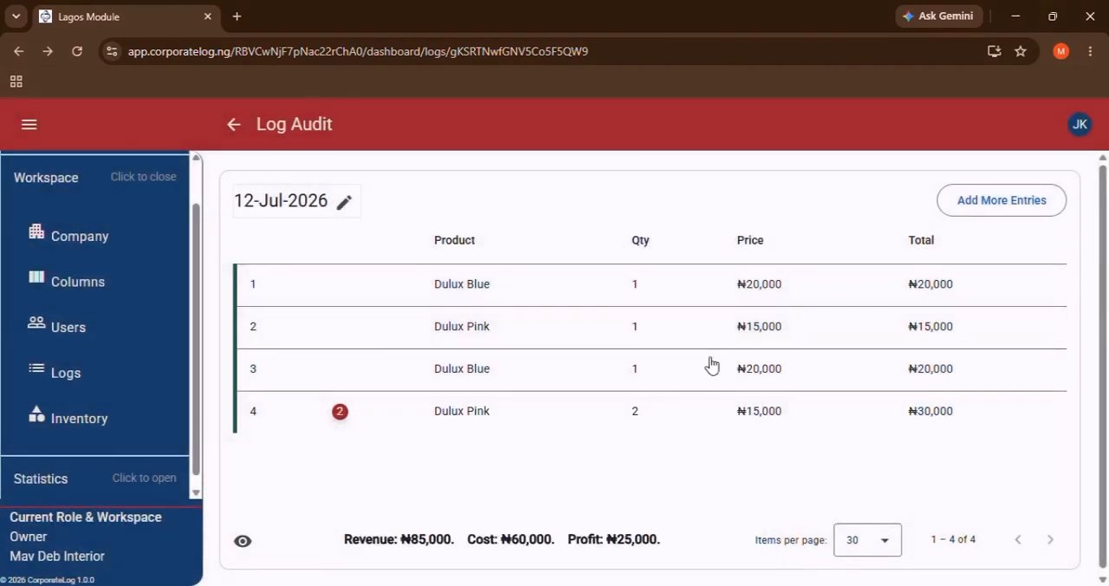
Open the audit details of the modified Dulux Pink entry and view its latest receipt version.
left_click(563, 422)
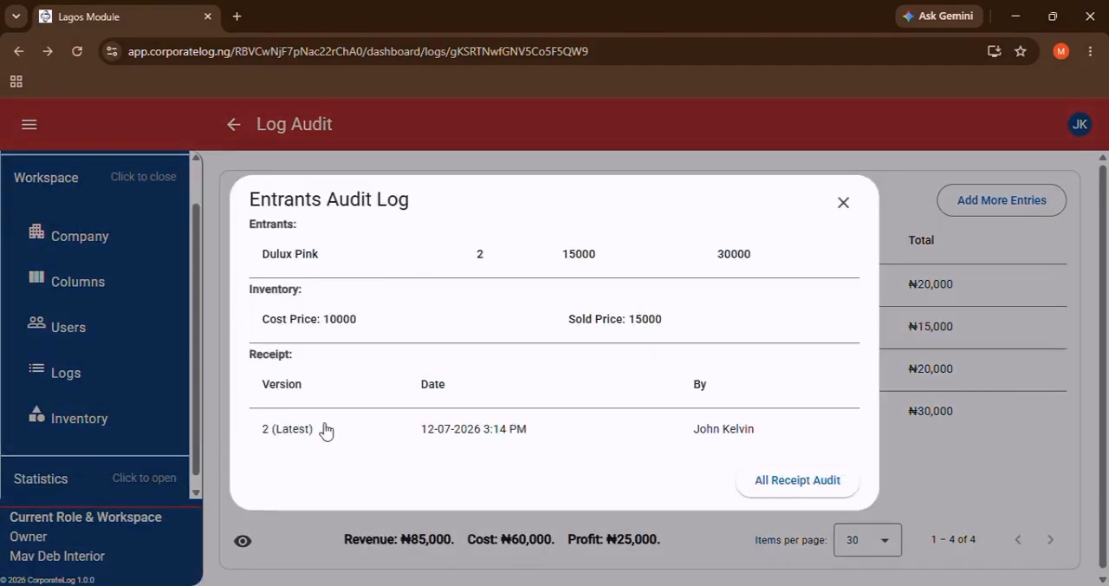
left_click(651, 433)
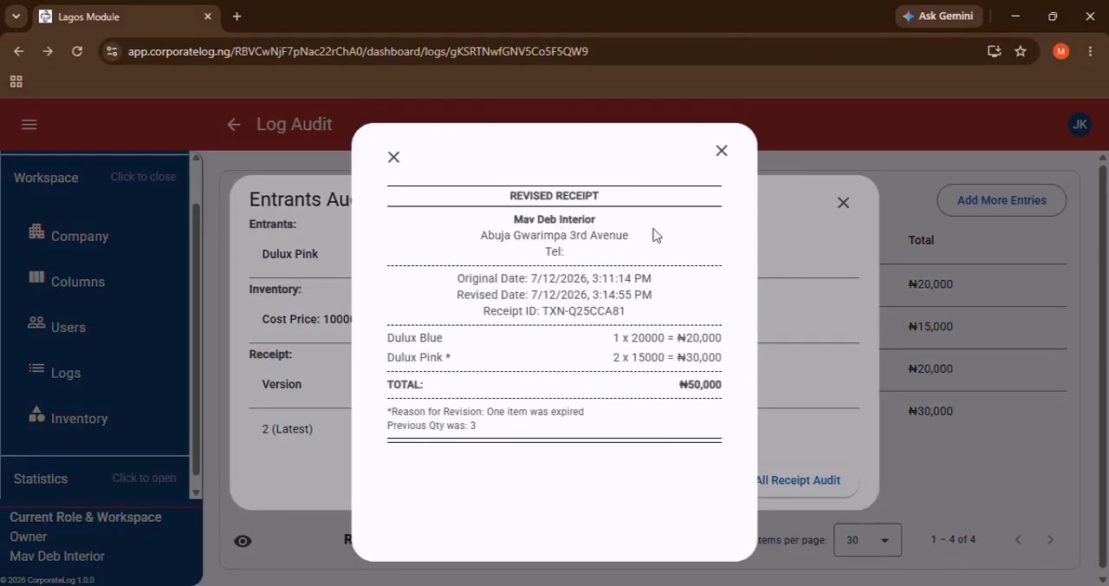
left_click(723, 154)
List all audited receipts of the Dulux Pink entry, view version 1, and return to the log audit.
left_click(791, 467)
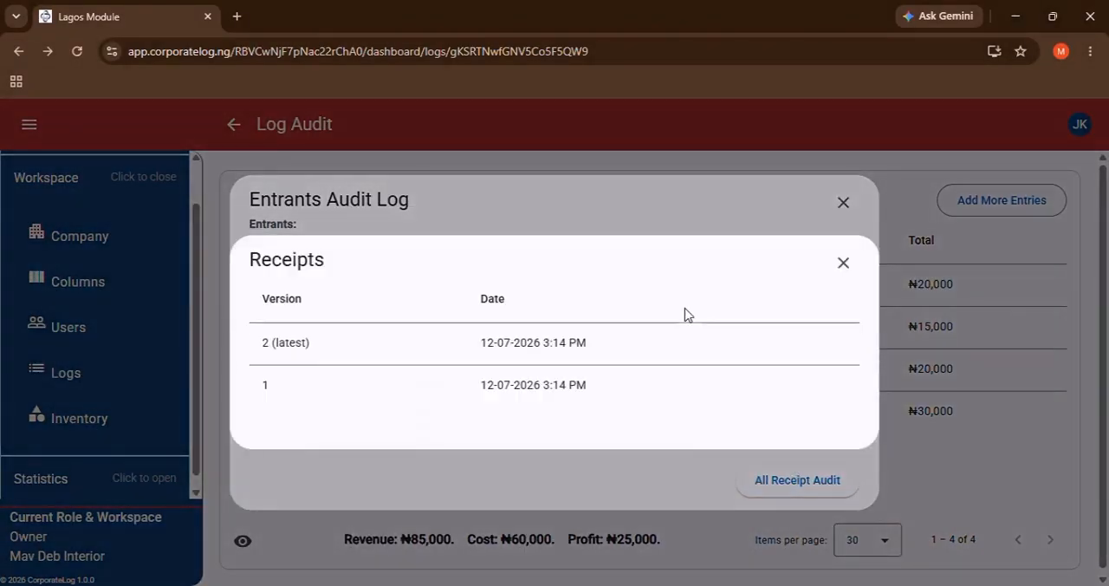
left_click(591, 385)
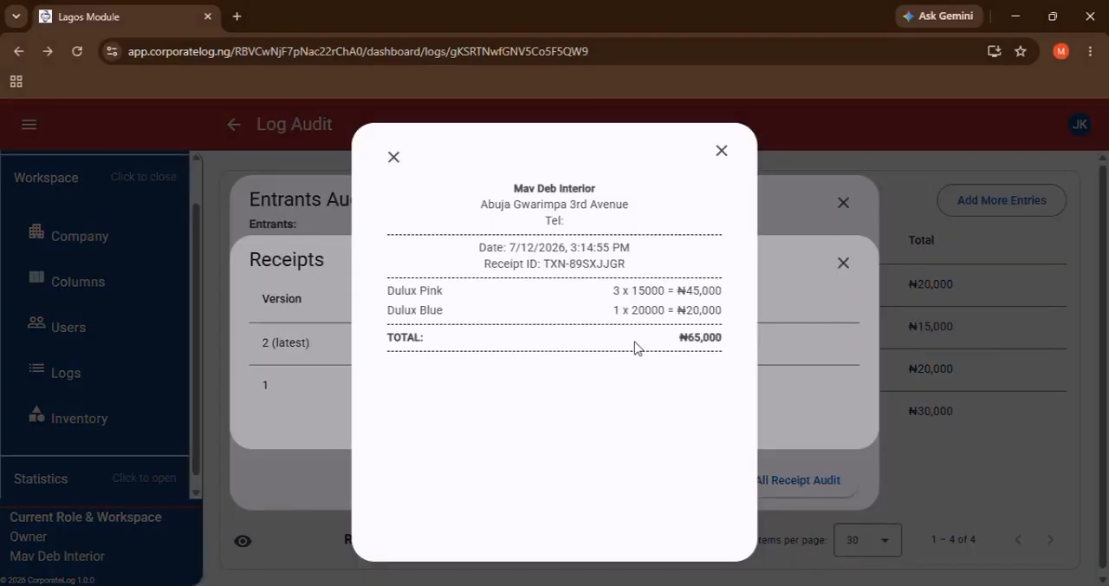
left_click(716, 156)
left_click(842, 264)
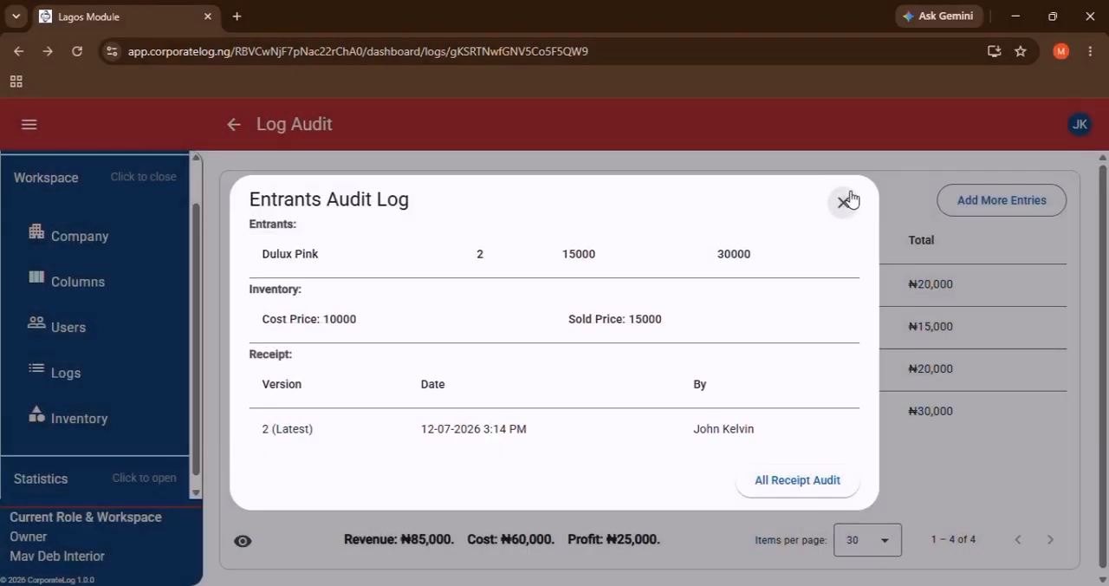
left_click(844, 201)
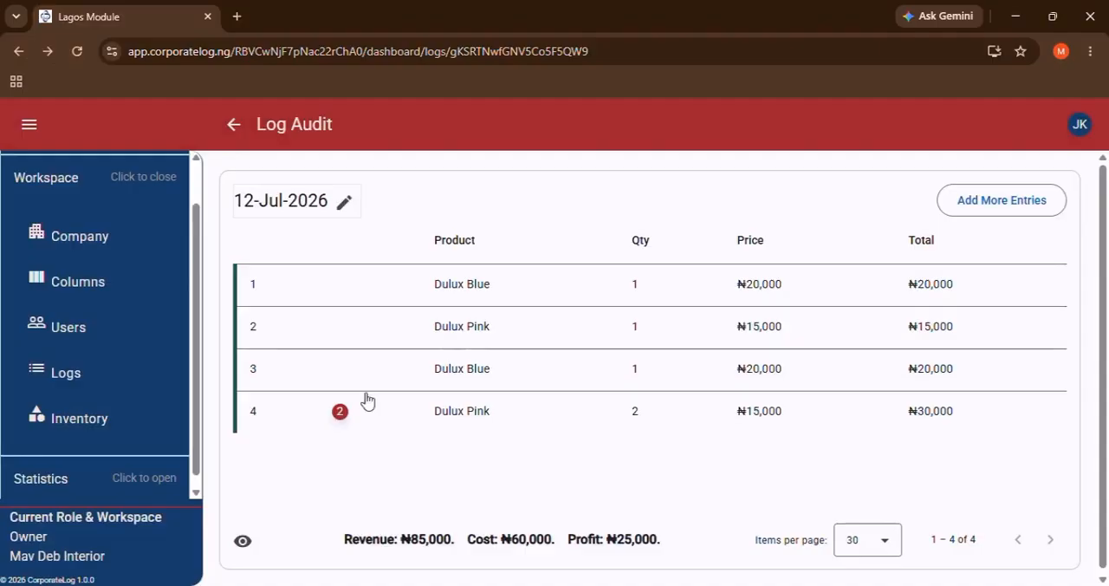
Open the Active-Week statistics and examine the plotted points on the line chart.
scroll(56, 414, "down", 1)
left_click(84, 473)
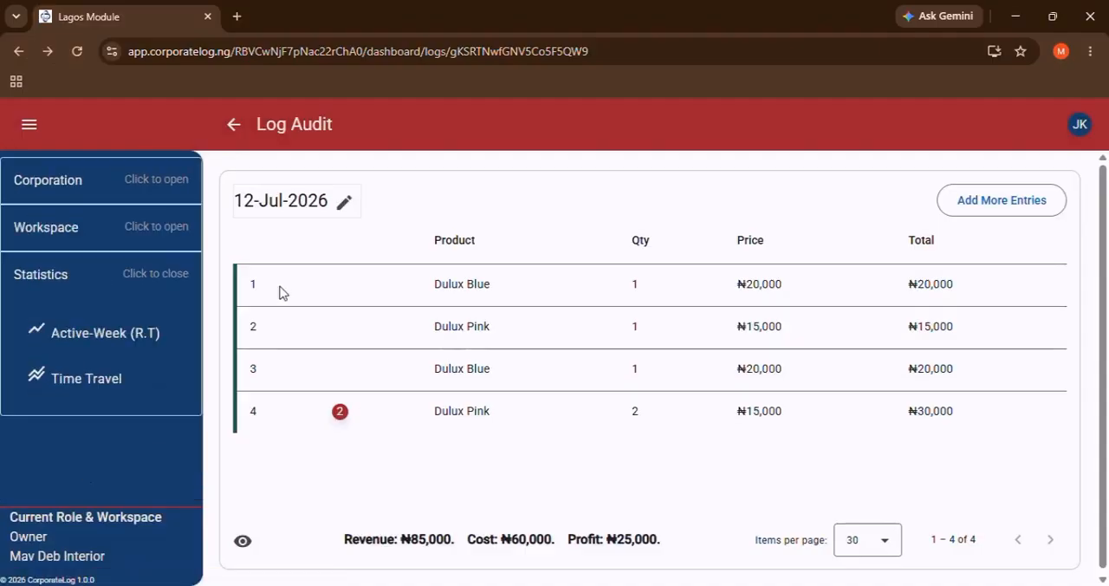
left_click(90, 322)
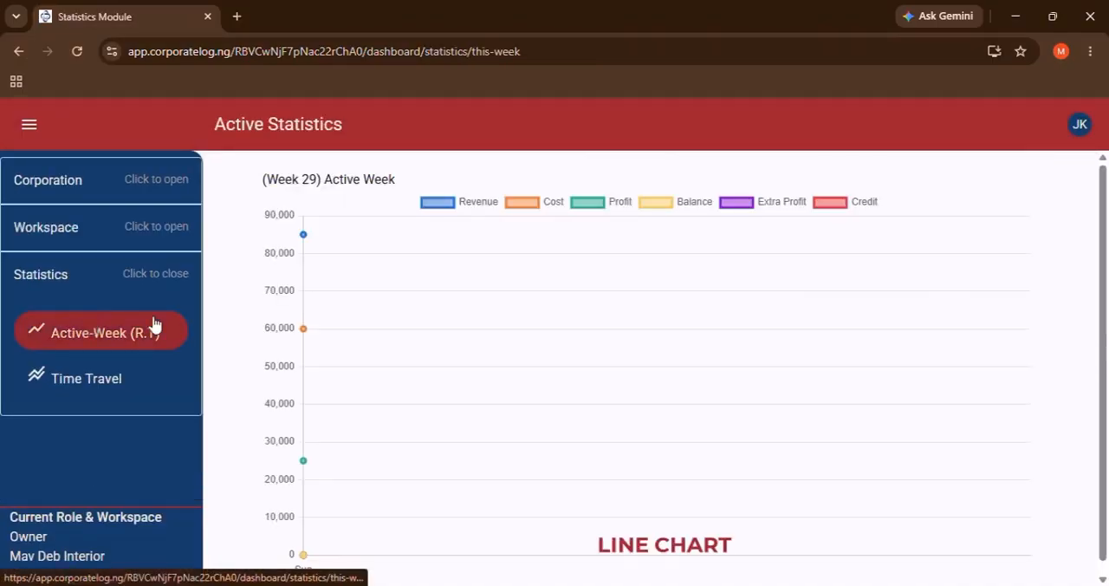
scroll(498, 367, "down", 1)
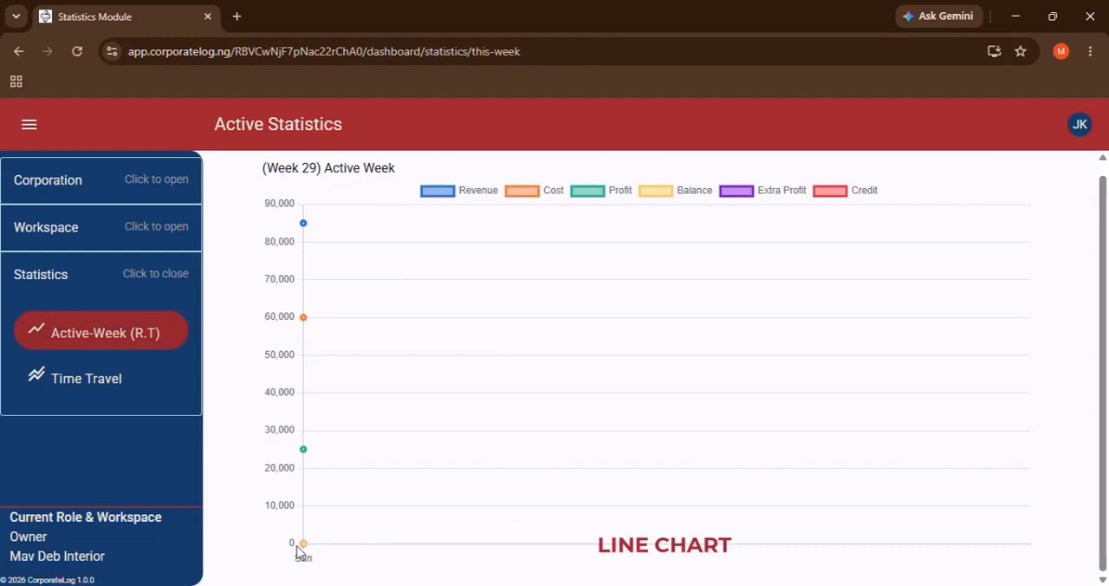
mouse_move(304, 547)
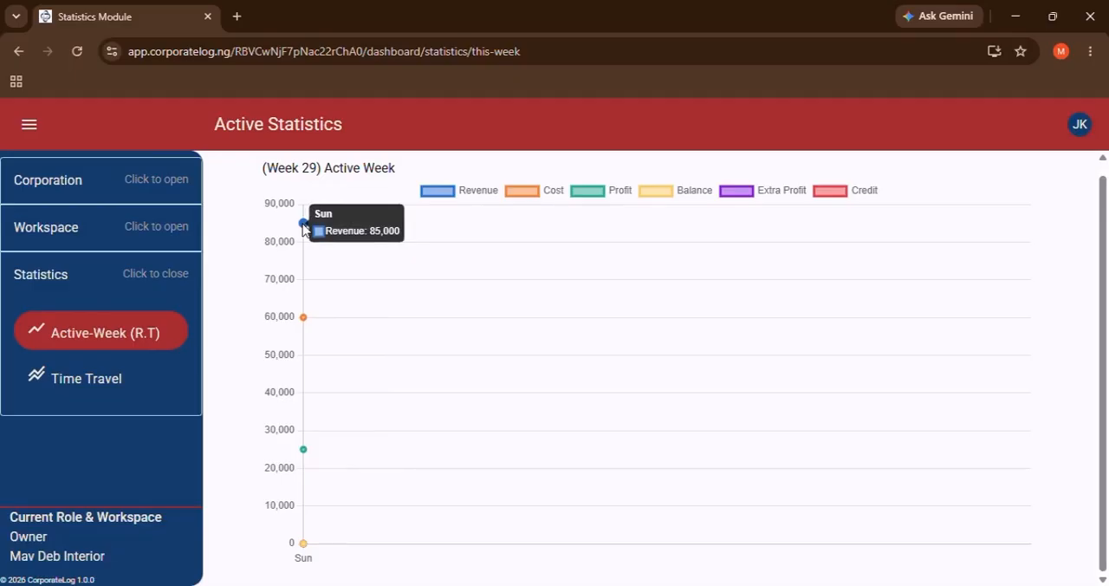
Reopen the 12-Jul-2026 log and add a new entry for one Dulux Blue.
left_click(87, 244)
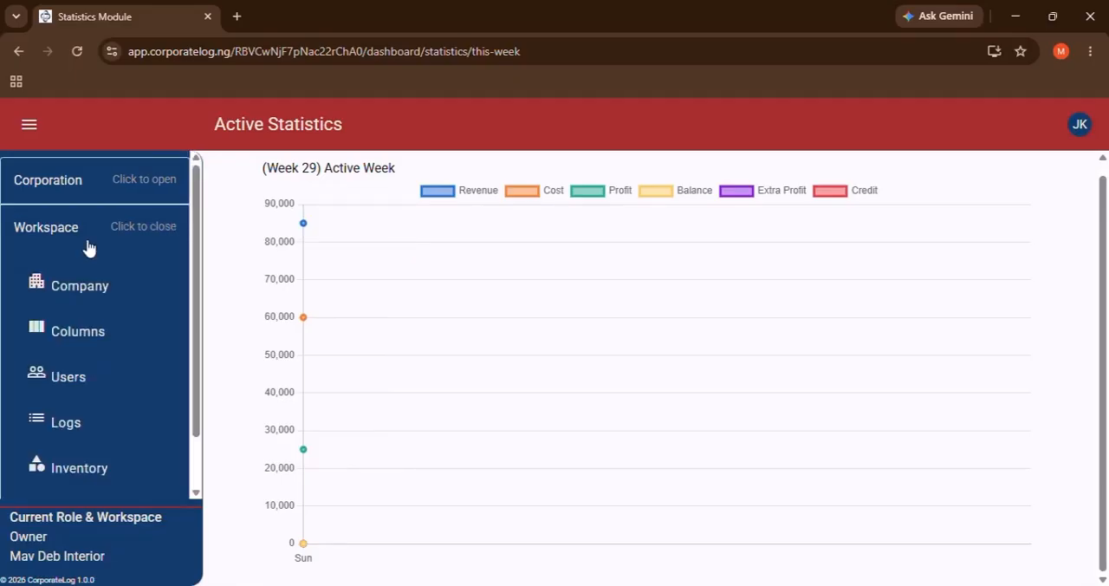
left_click(93, 421)
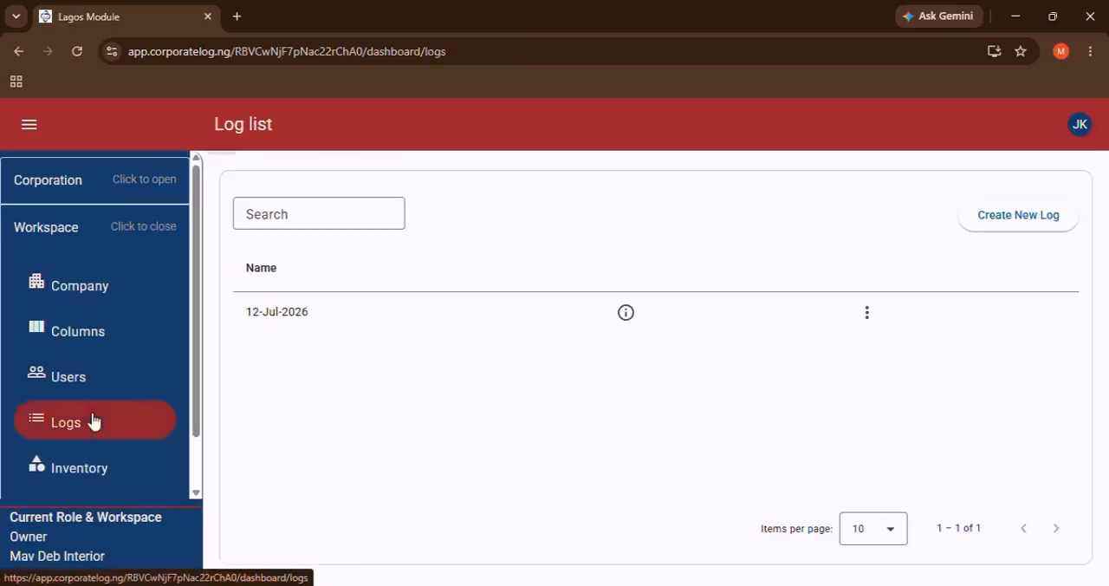
left_click(443, 325)
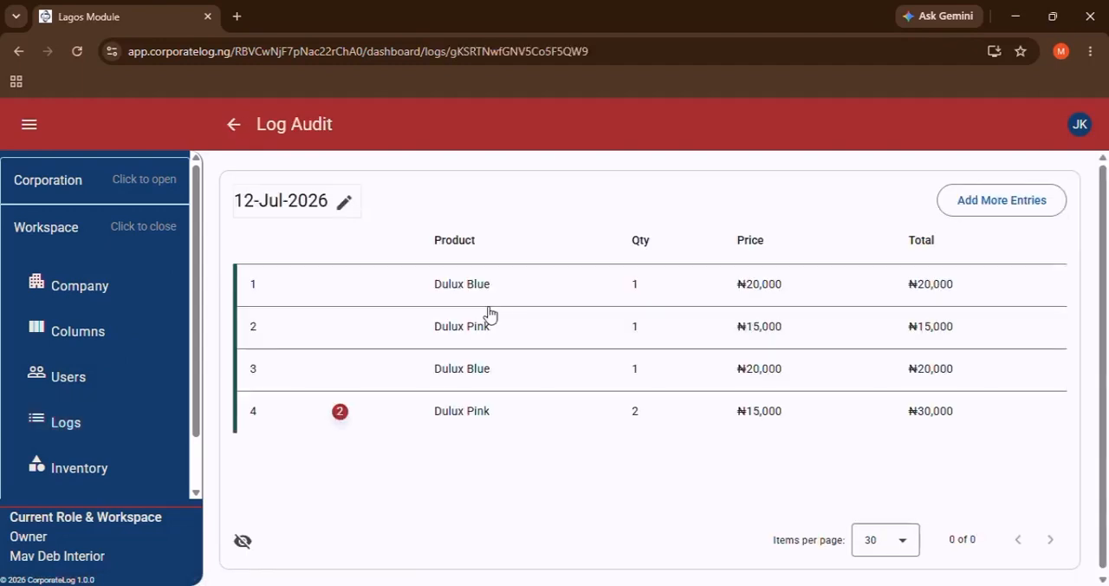
left_click(941, 198)
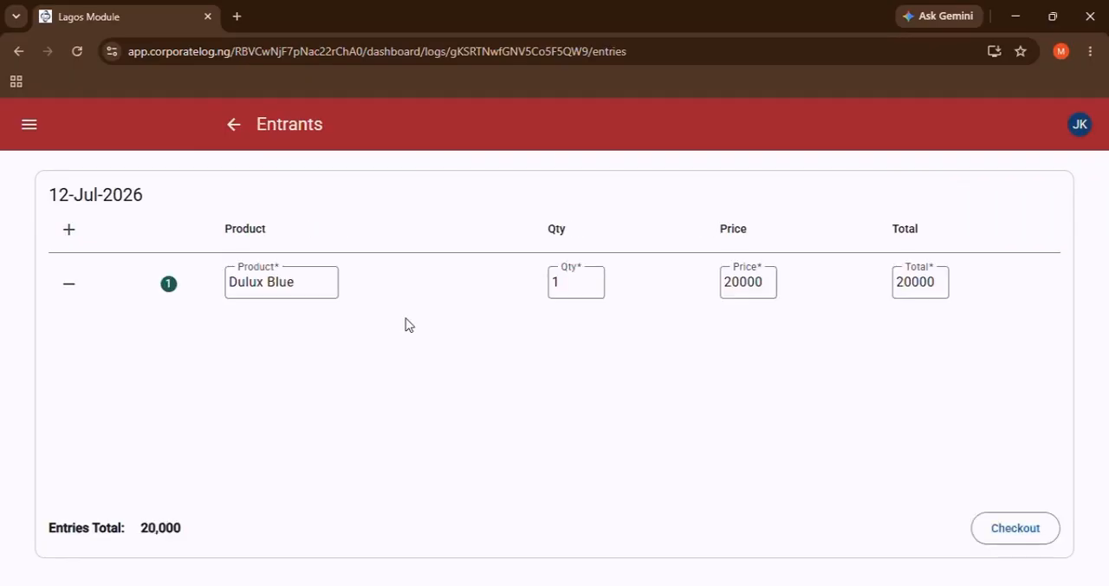
Set the Dulux Blue price to 0 and add one Dulux Pink priced at 10000.
left_click(740, 283)
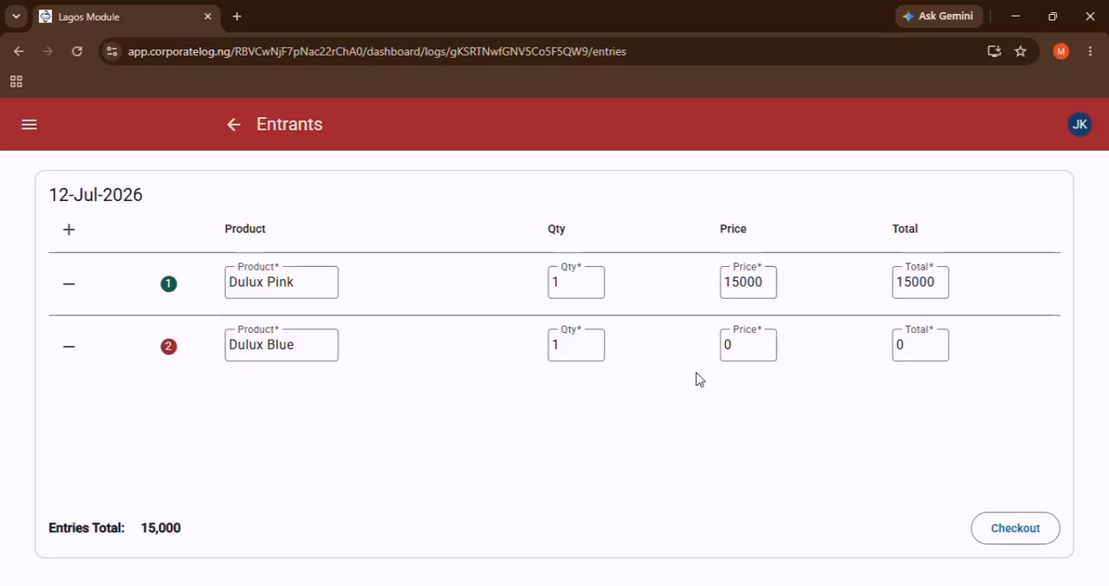
left_click(740, 281)
key("BackSpace")
type("0")
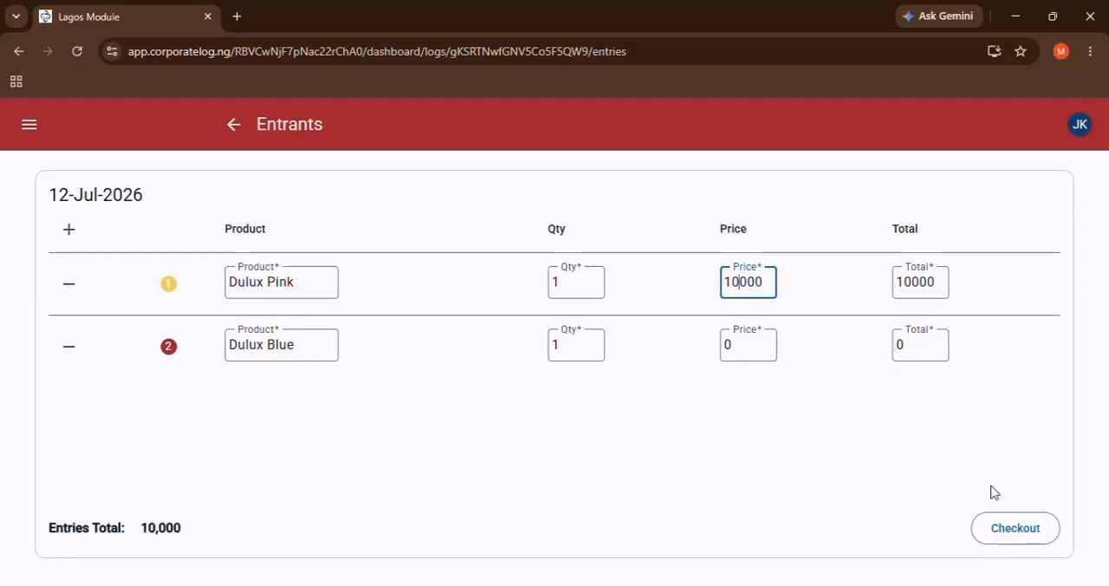
Check out both entries and examine the Dulux Pink and Dulux Blue amounts on the receipt preview.
left_click(1020, 540)
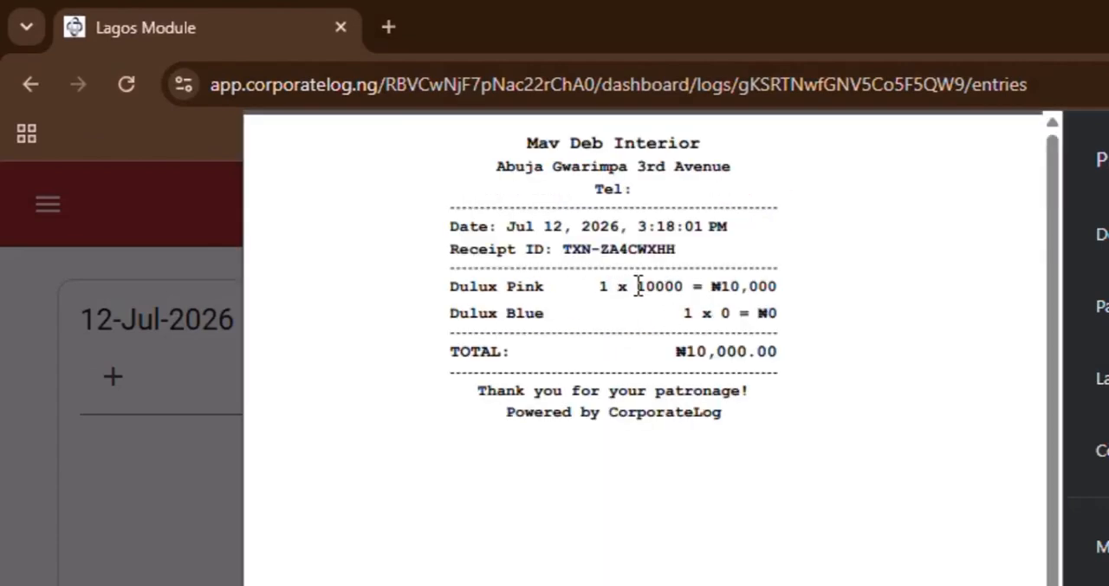
left_click_drag(638, 284, 752, 284)
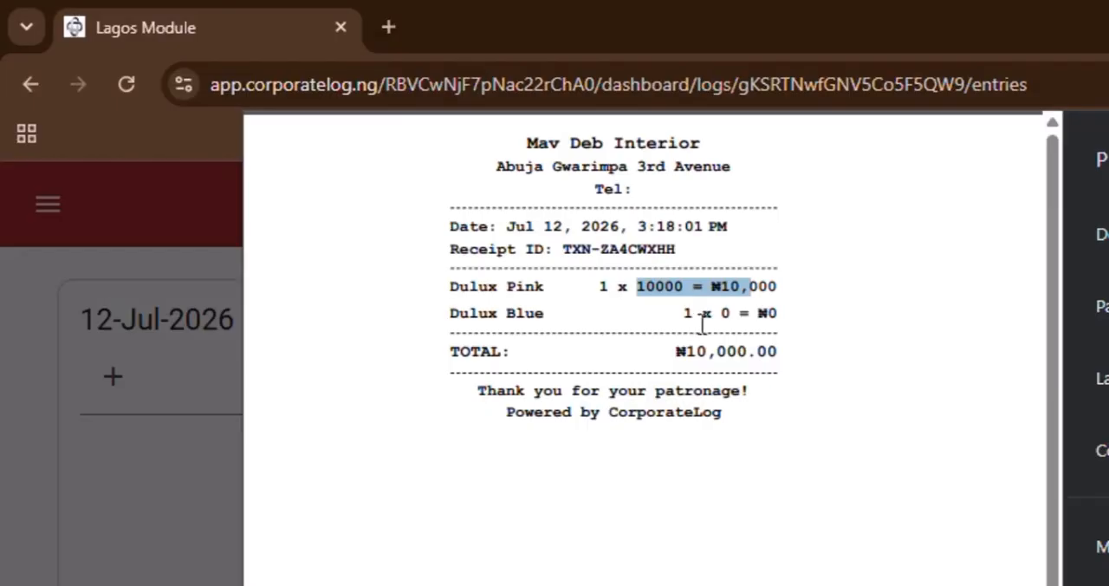
left_click(750, 320)
left_click_drag(750, 321, 765, 322)
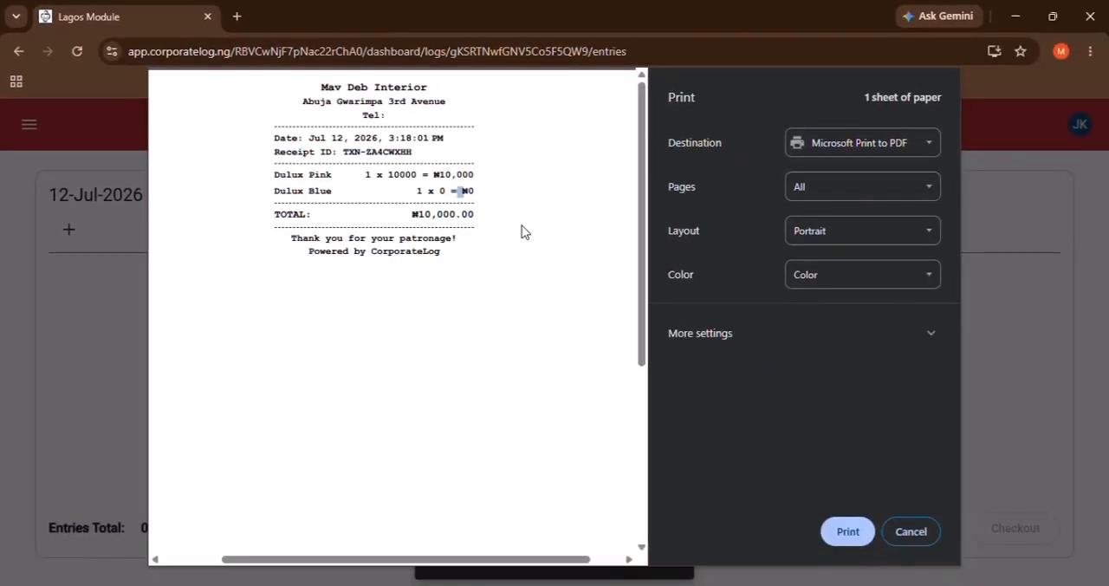
left_click(510, 272)
Dismiss the new receipt without printing and reveal the log audit's revenue, cost and profit with the added entries.
left_click(905, 533)
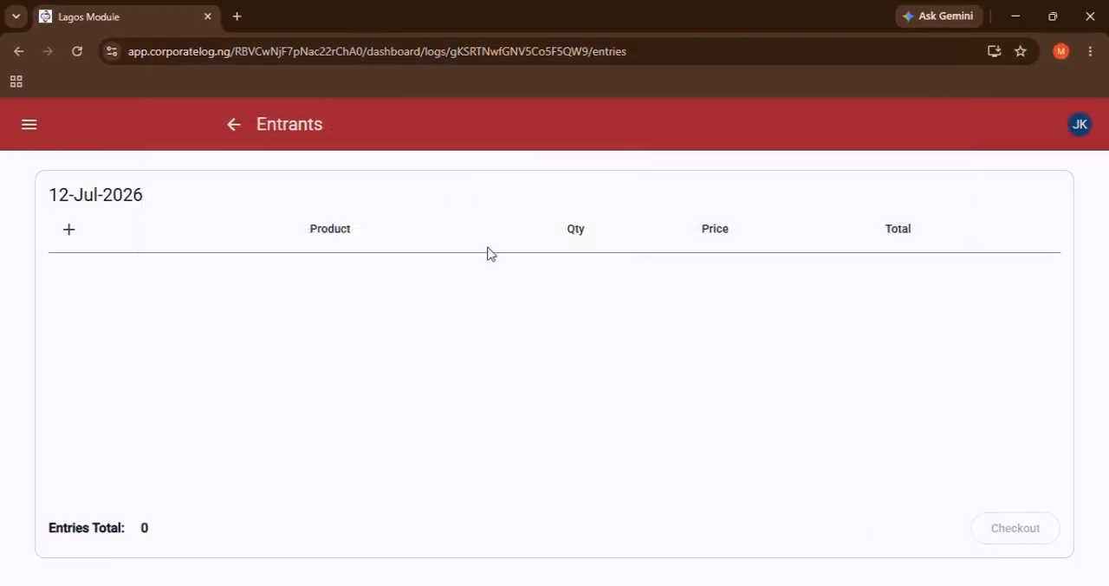
left_click(233, 125)
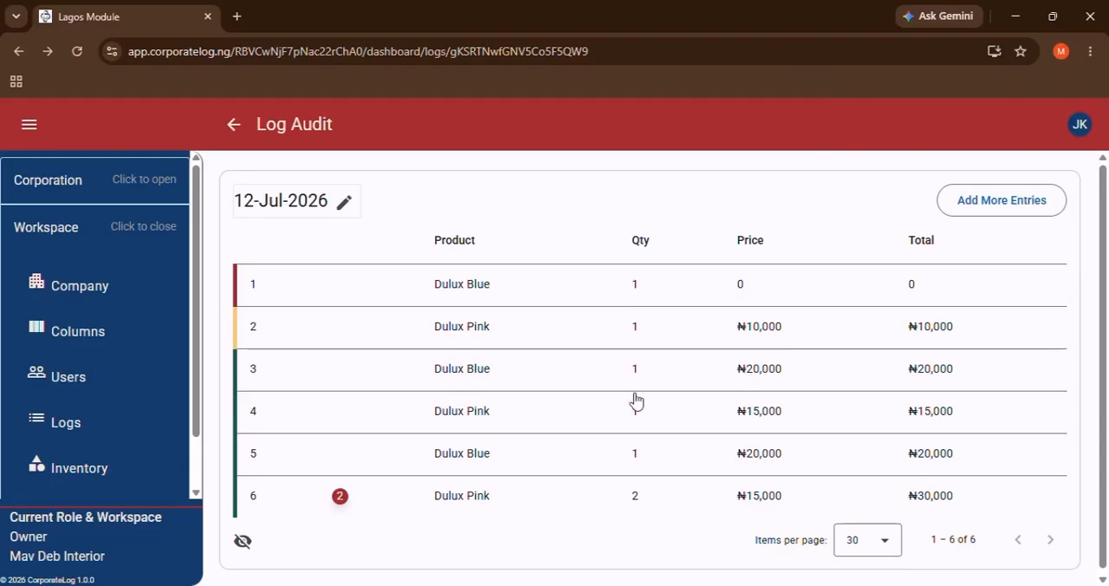
left_click(233, 544)
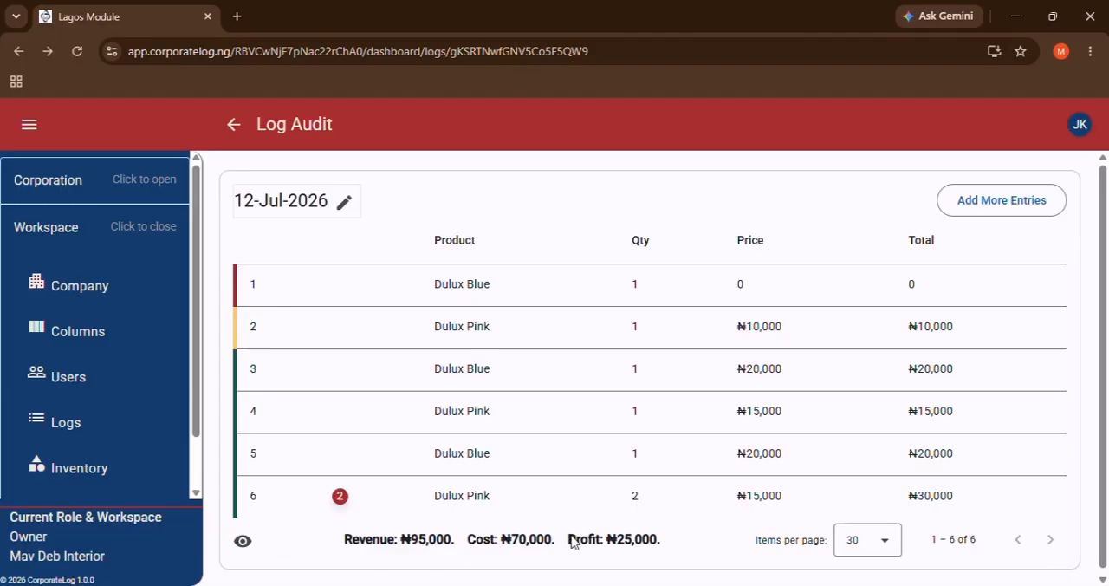
Reopen the Active-Week statistics and examine the Balance and Credit points on the line chart.
scroll(490, 407, "down", 1)
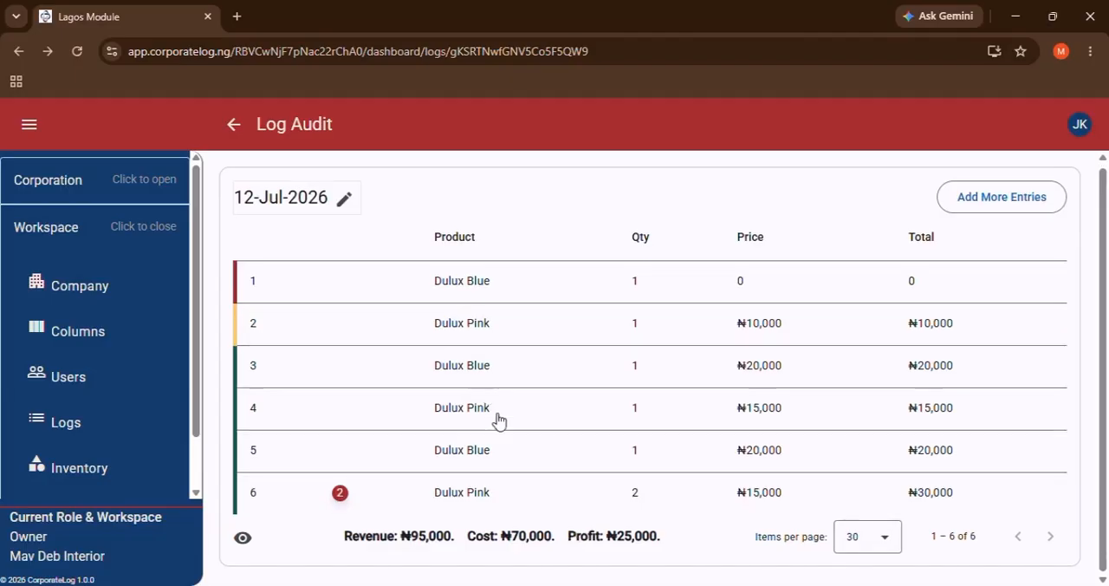
scroll(78, 463, "down", 2)
left_click(84, 453)
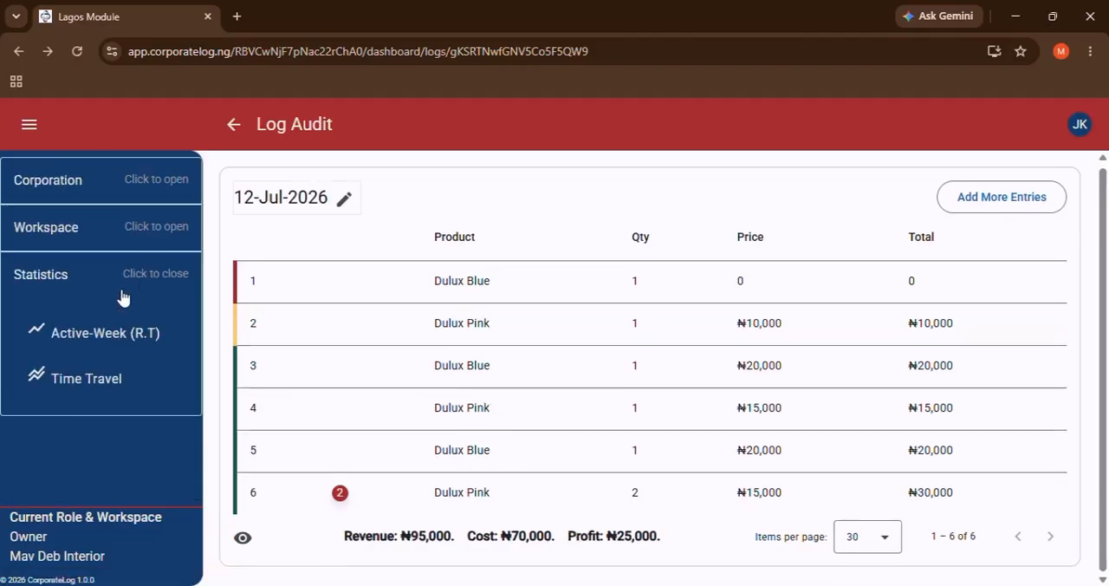
left_click(112, 329)
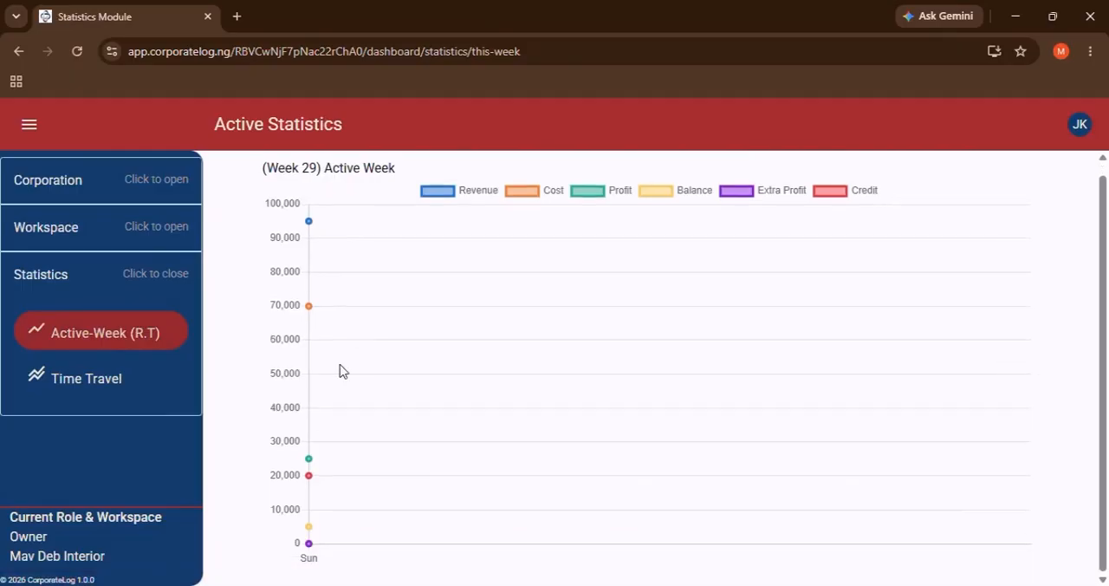
mouse_move(309, 532)
mouse_move(311, 476)
Hide the Revenue and Cost series on the Active Week chart and show both again.
left_click(447, 195)
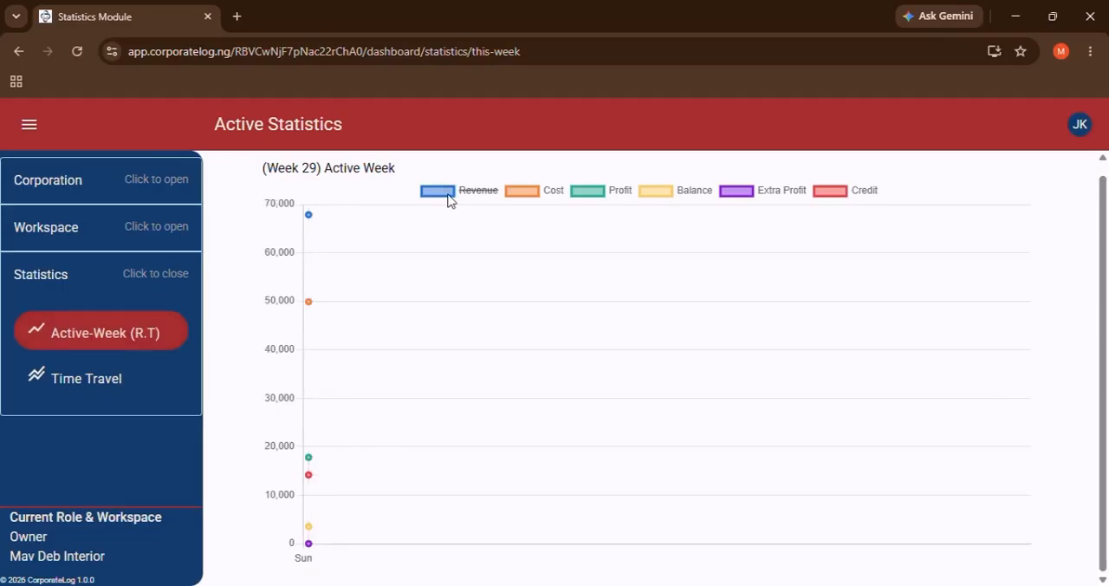
left_click(521, 194)
left_click(430, 192)
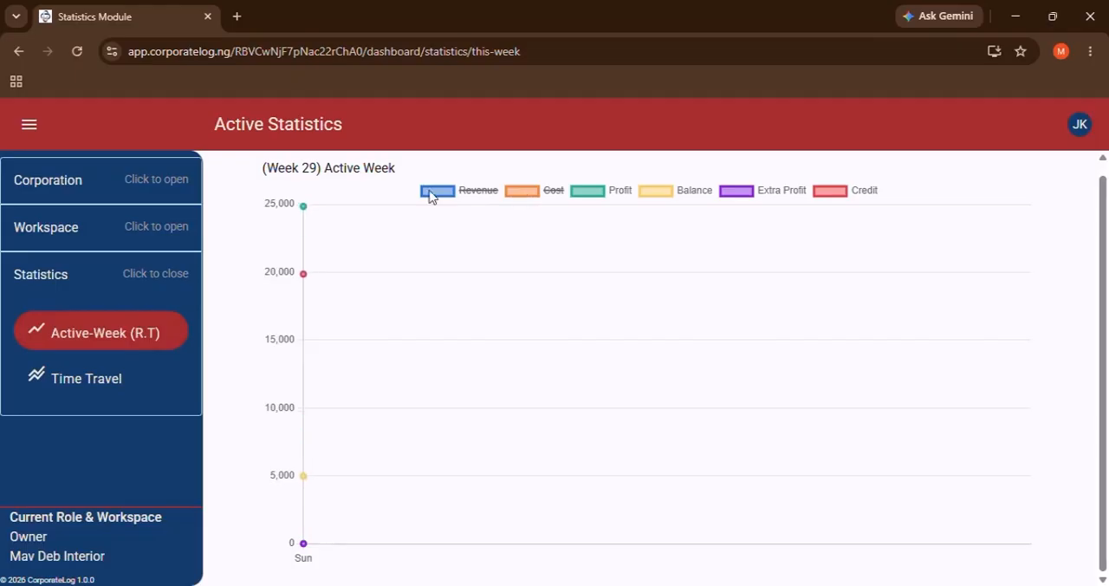
left_click(527, 195)
Go back from the statistics to the log audit and examine its revenue, cost and profit figures.
key("alt+Left")
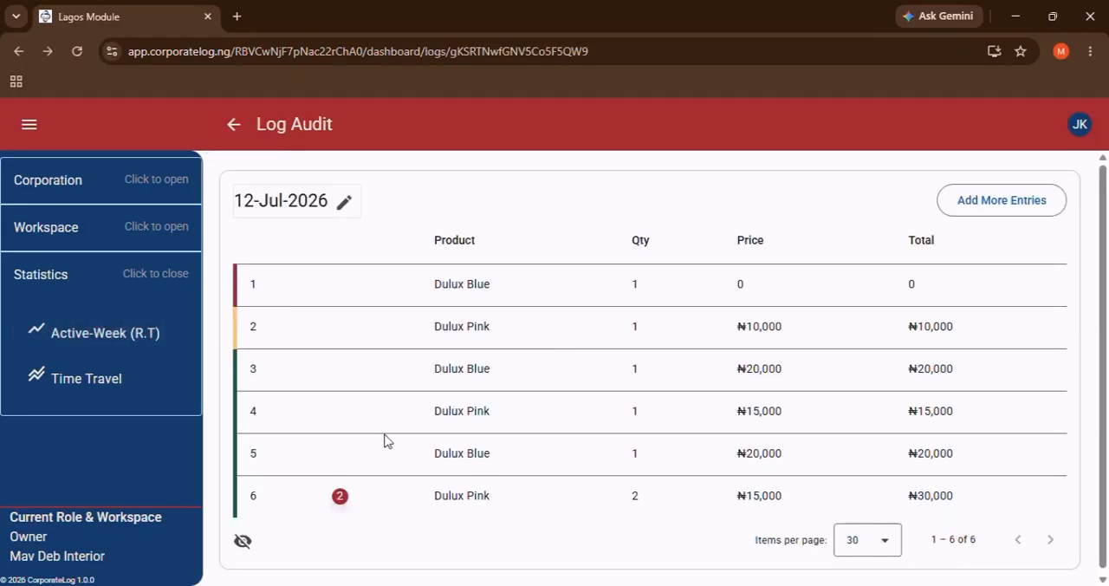
left_click(244, 542)
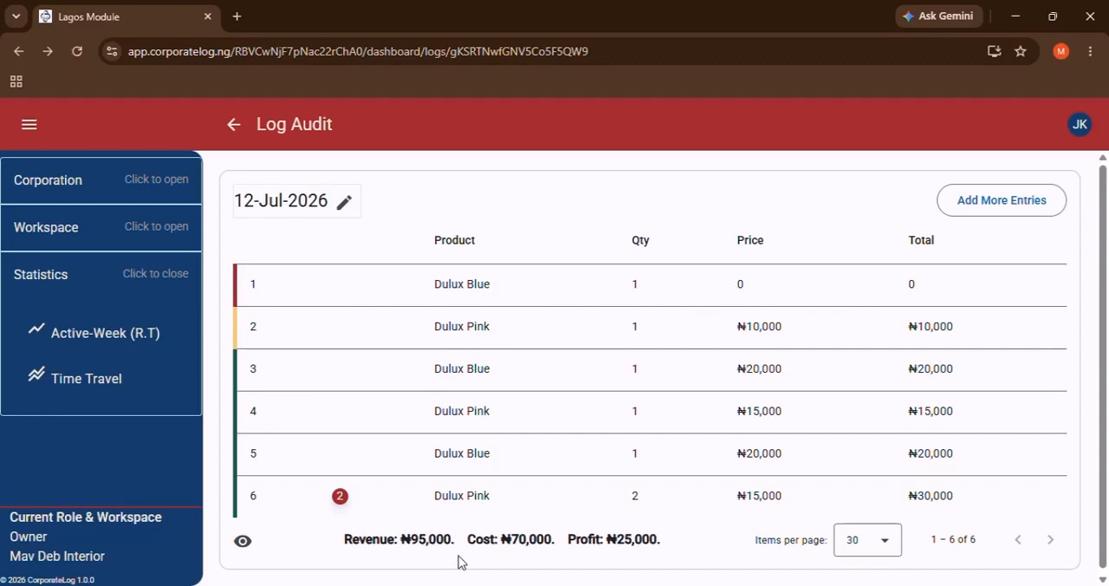
left_click_drag(374, 540, 627, 539)
left_click(662, 539)
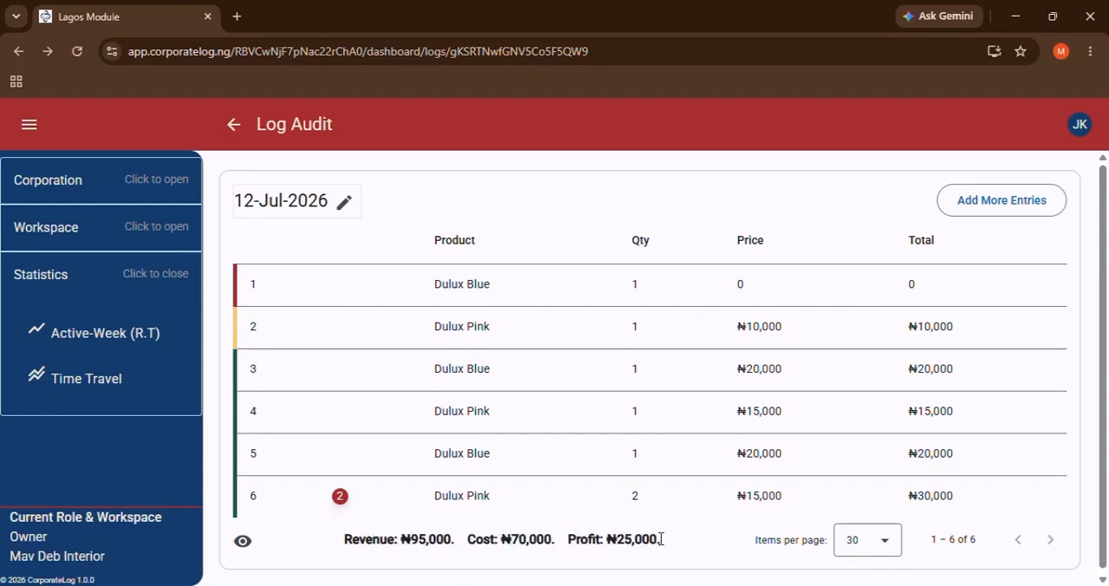